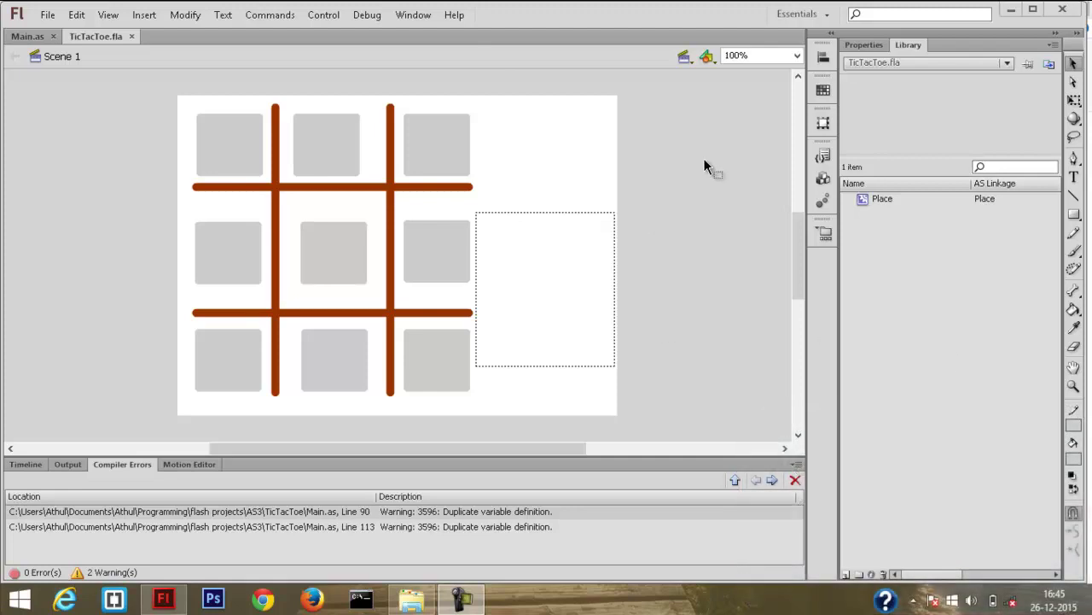
- Test-play the game, winning with an O diagonal, then close the preview window
key(ctrl+Return)
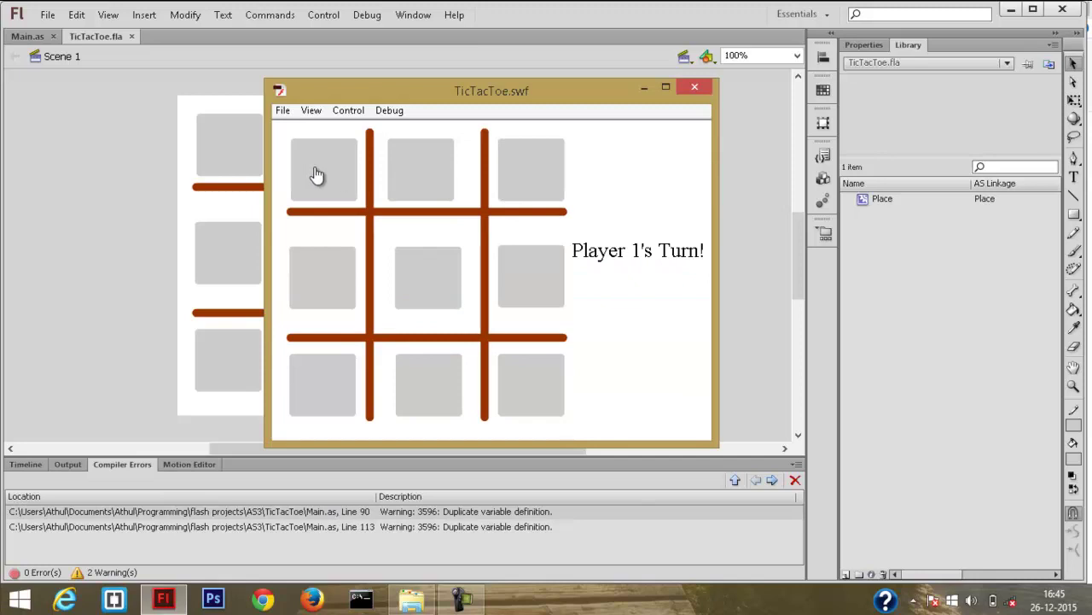
click(320, 173)
click(416, 176)
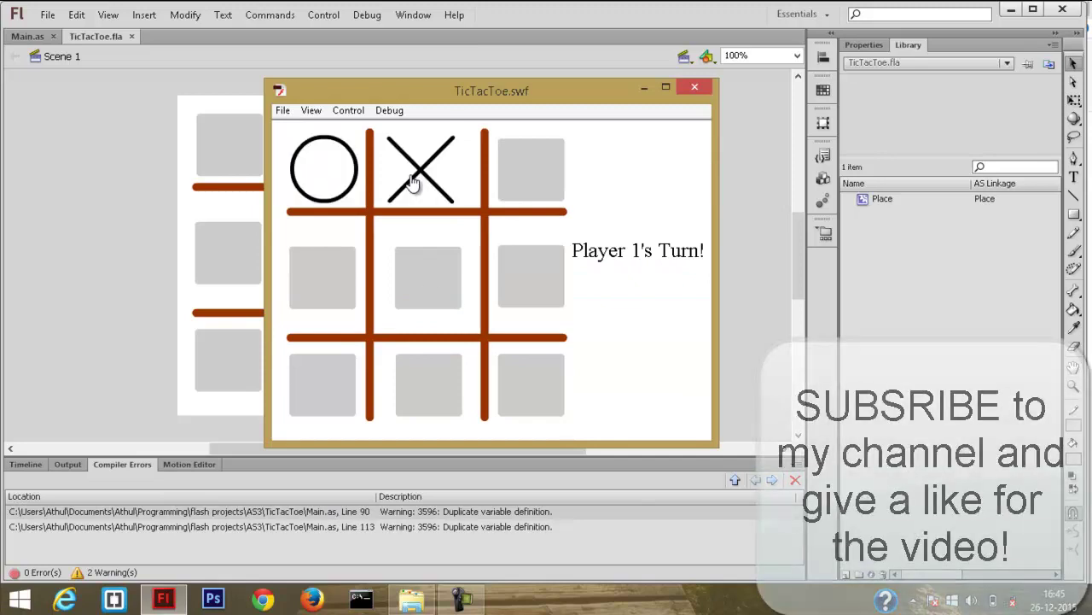
click(428, 292)
click(531, 166)
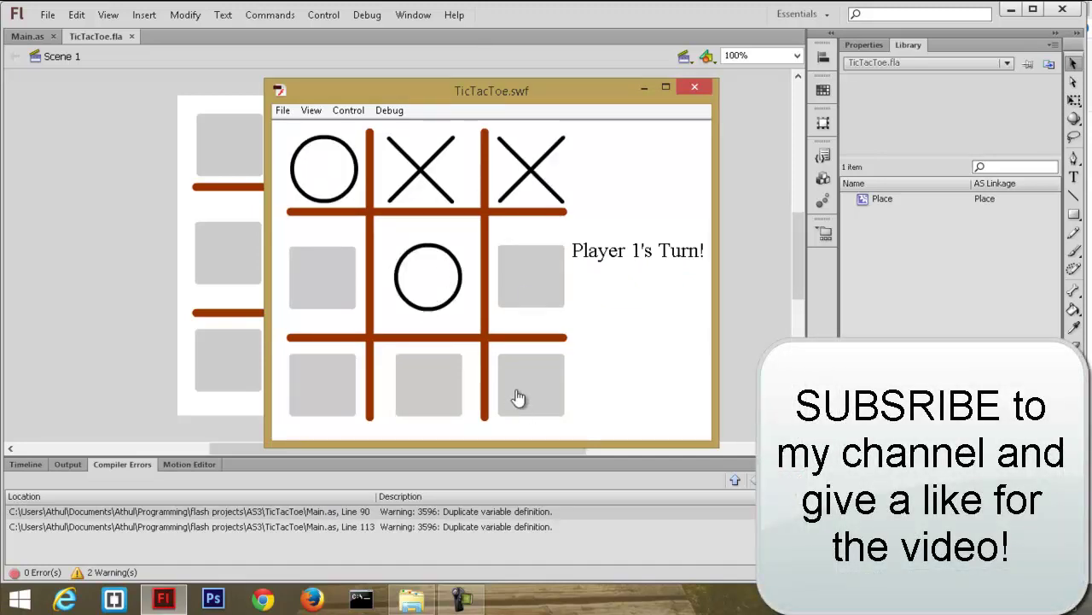
click(526, 392)
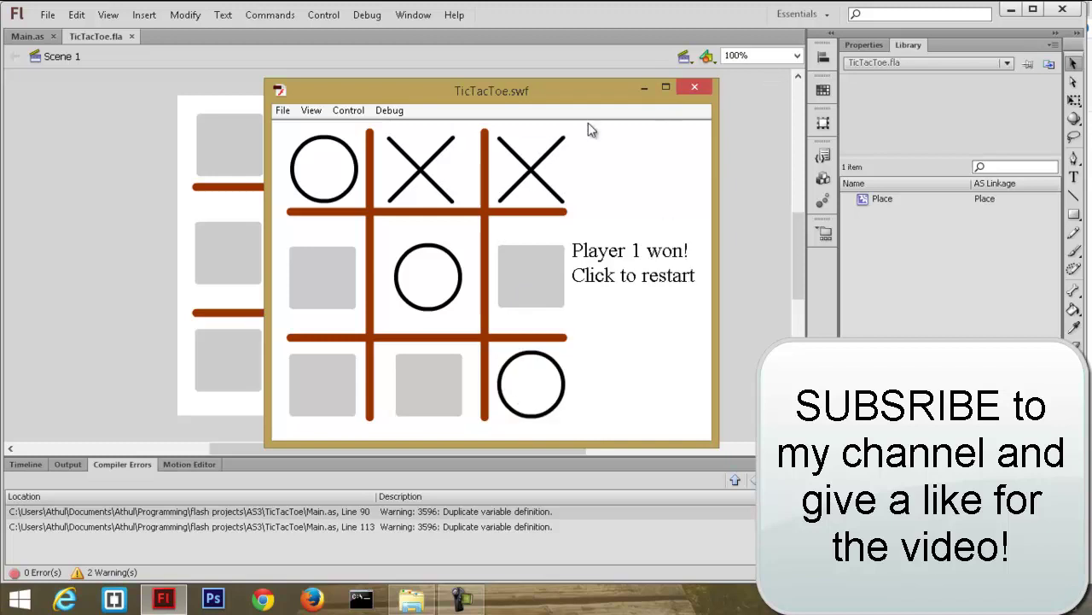
click(695, 86)
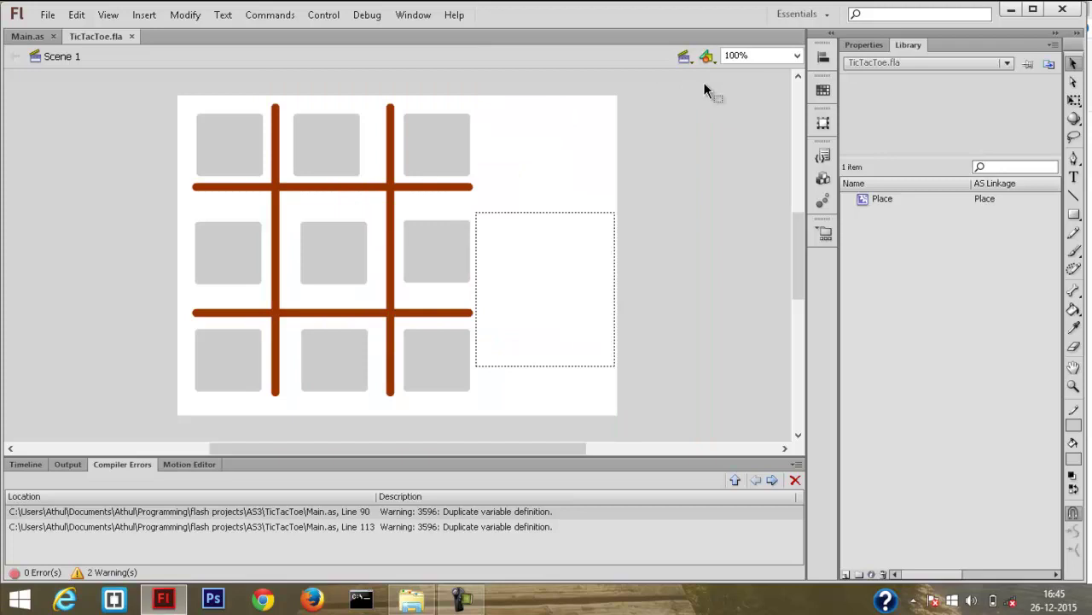
- Create a new ActionScript 3.0 document
click(47, 15)
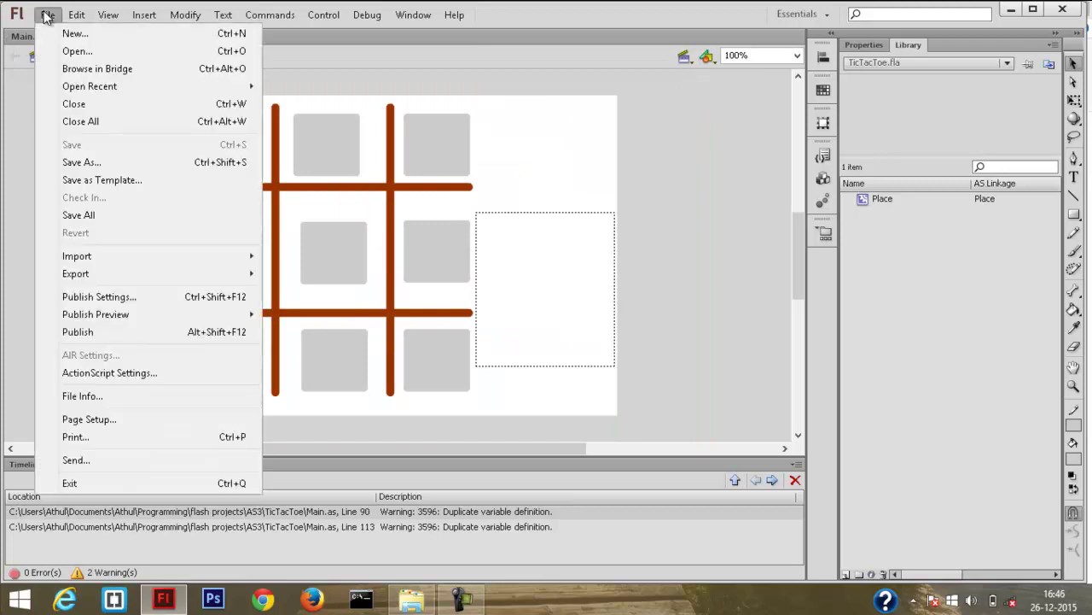
click(90, 34)
click(339, 183)
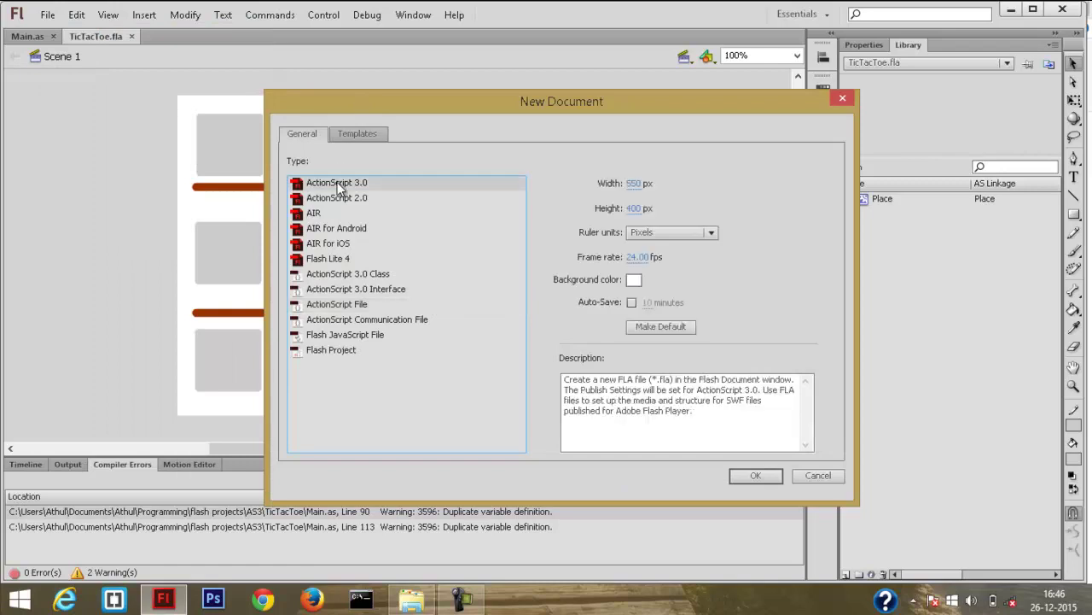
click(756, 476)
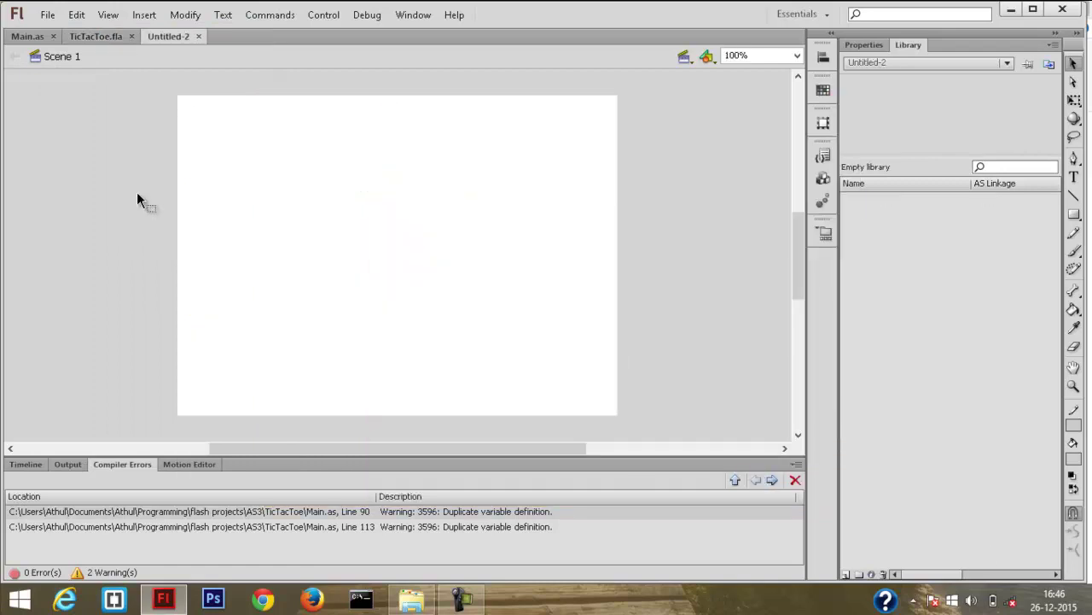
- Create a new blank ActionScript File
click(49, 15)
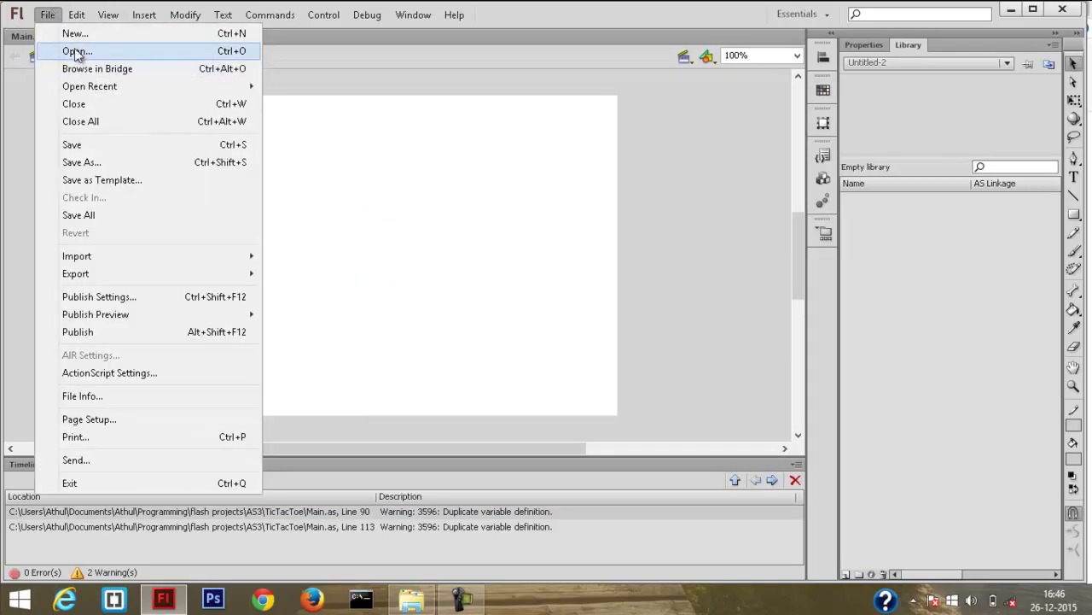
click(71, 36)
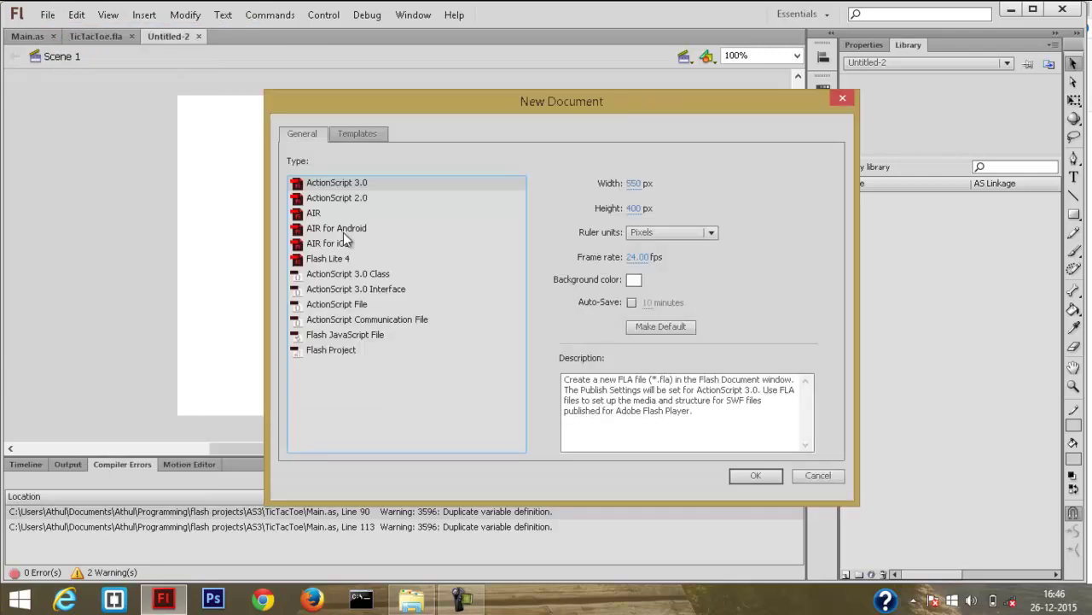
click(346, 305)
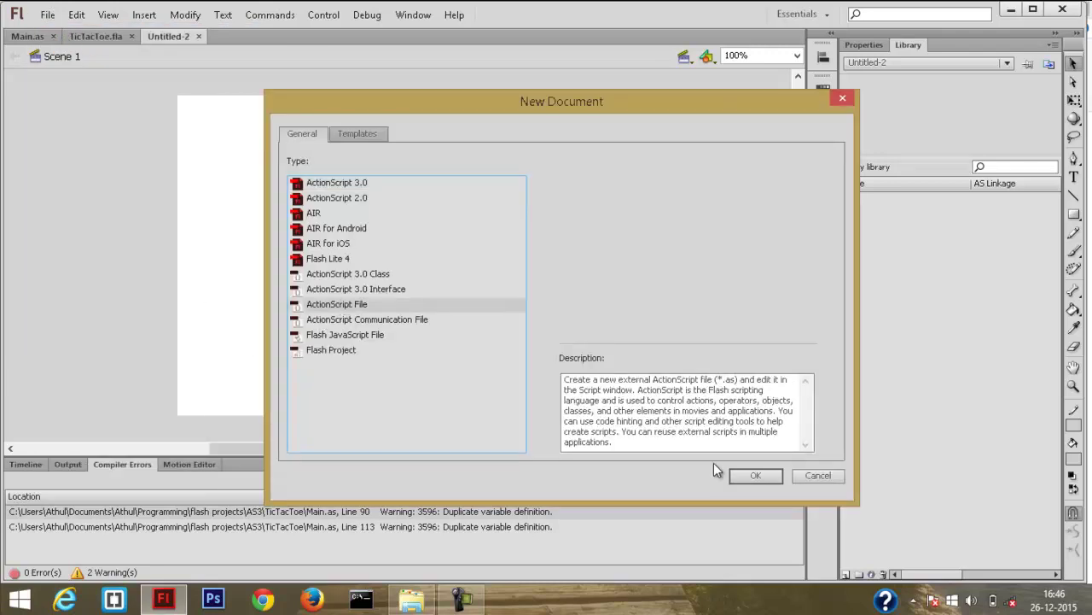
click(767, 477)
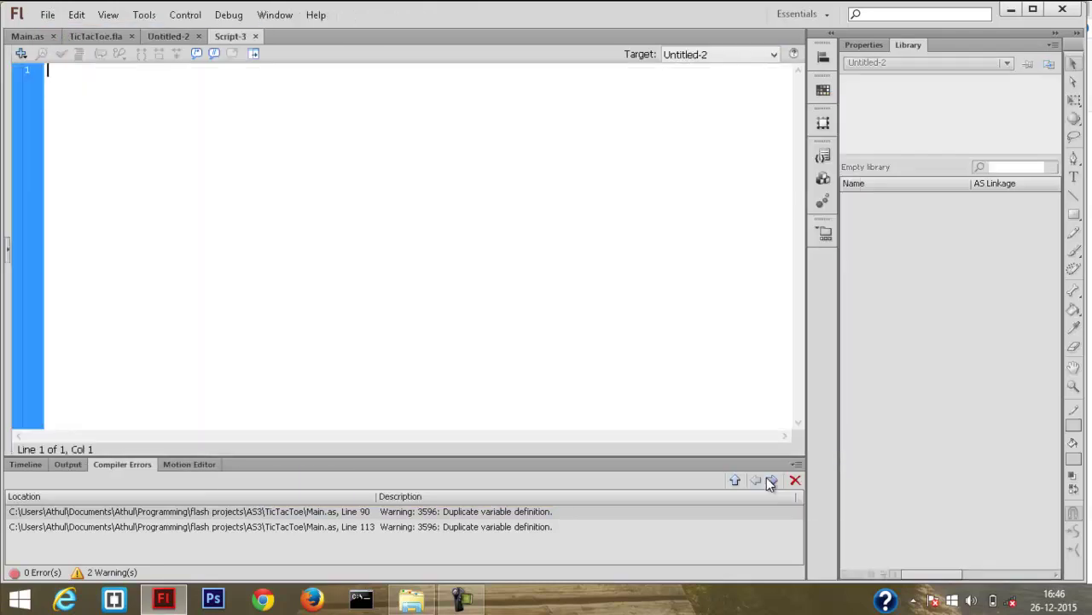
- Start saving Untitled-2 and create and enter a new TicTacToe folder
click(170, 38)
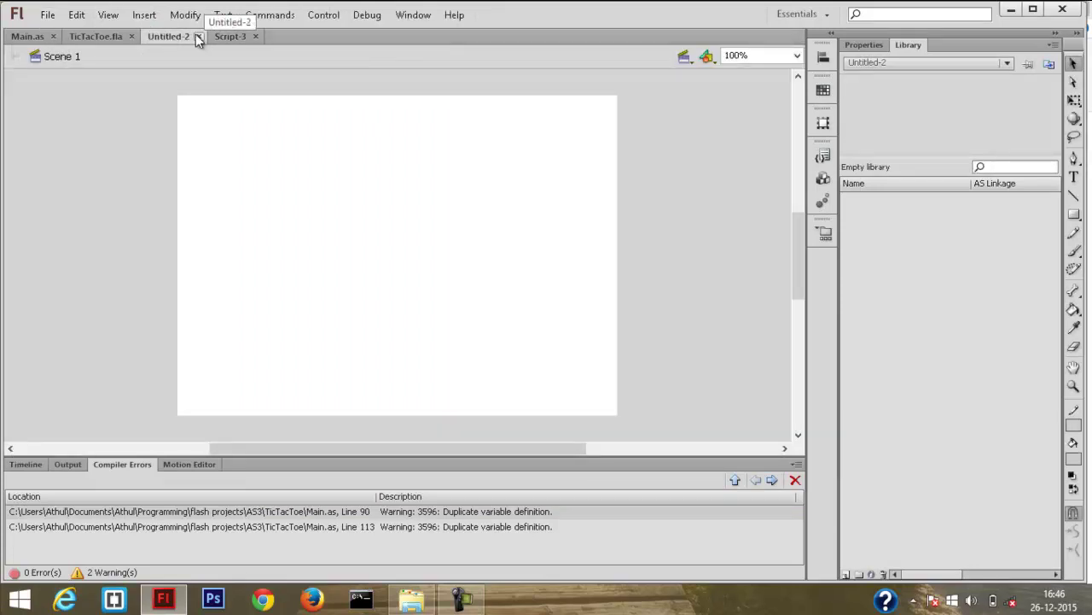
click(42, 17)
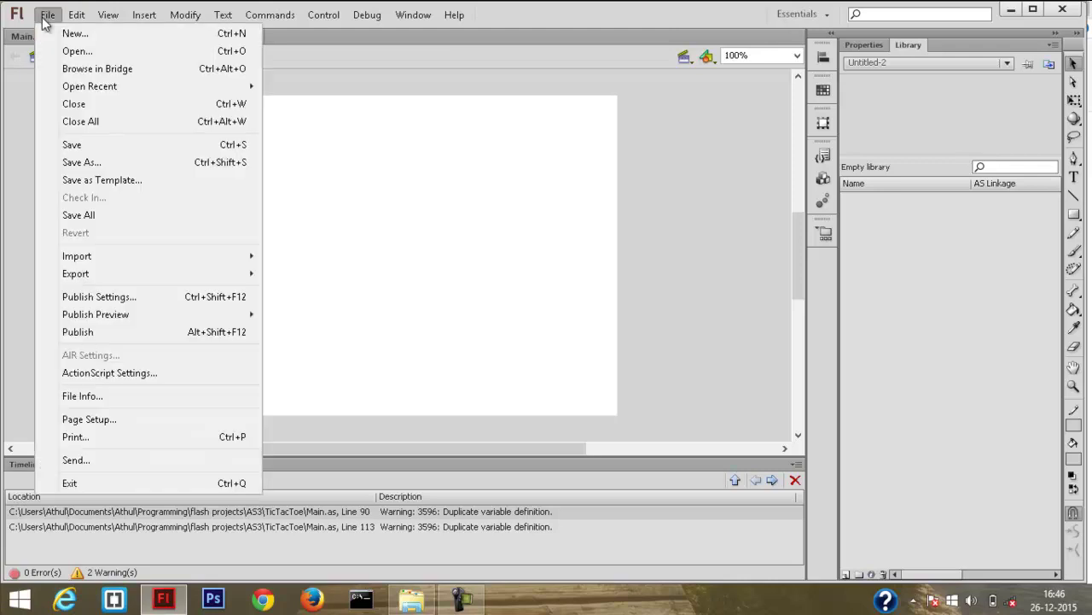
click(85, 169)
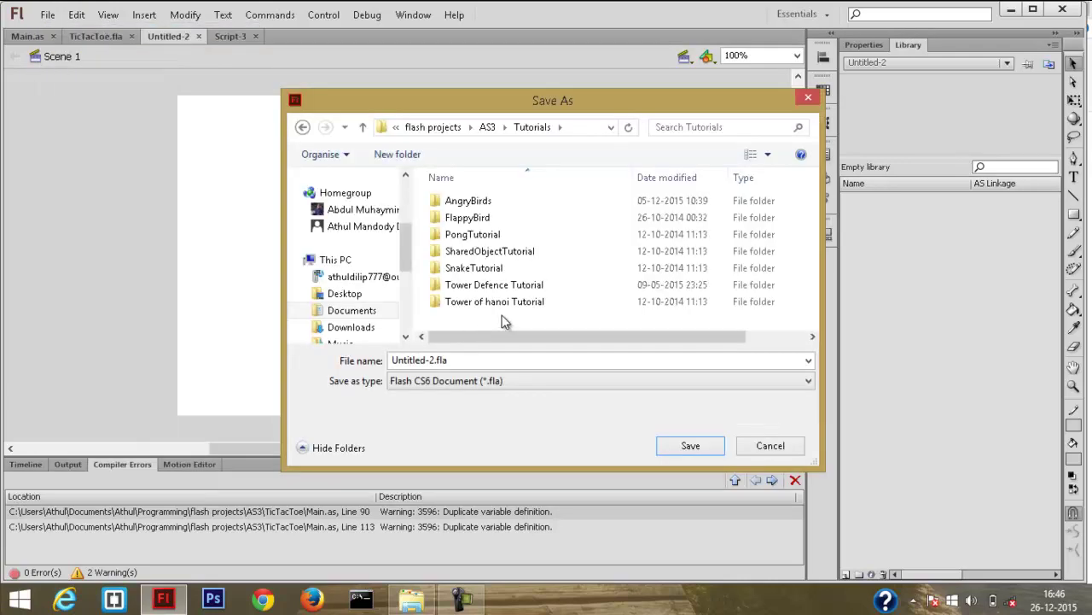
click(413, 157)
text(T)
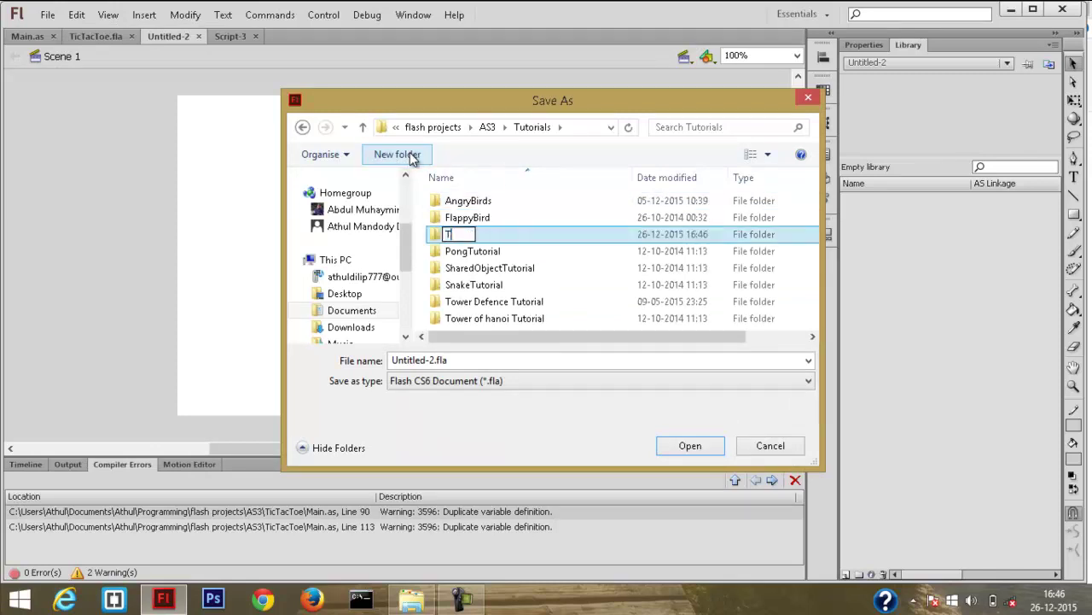
text(icTacToe)
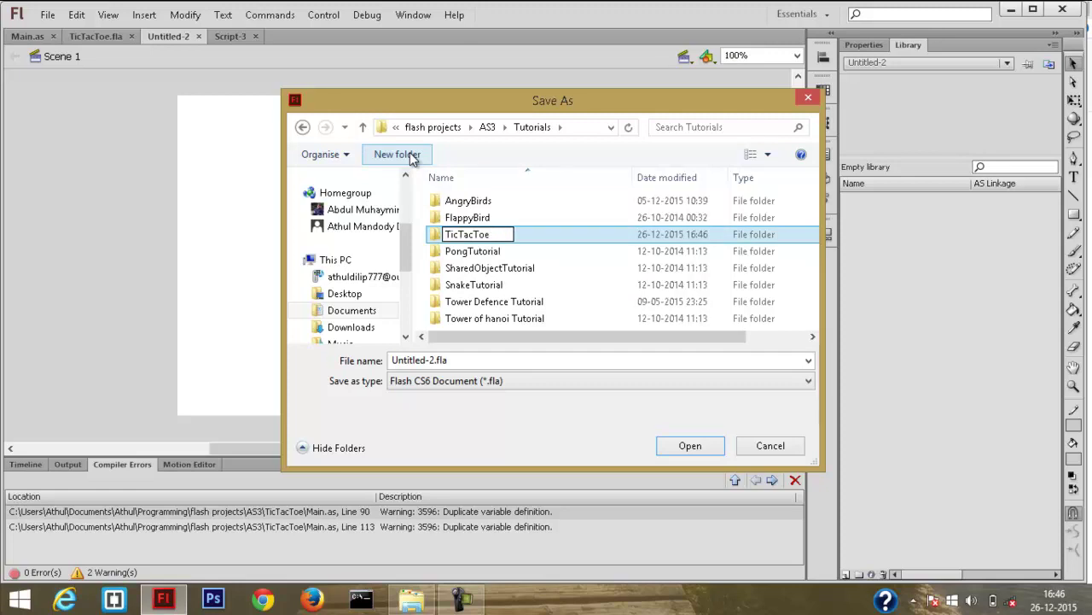
key(Return)
key(Return)
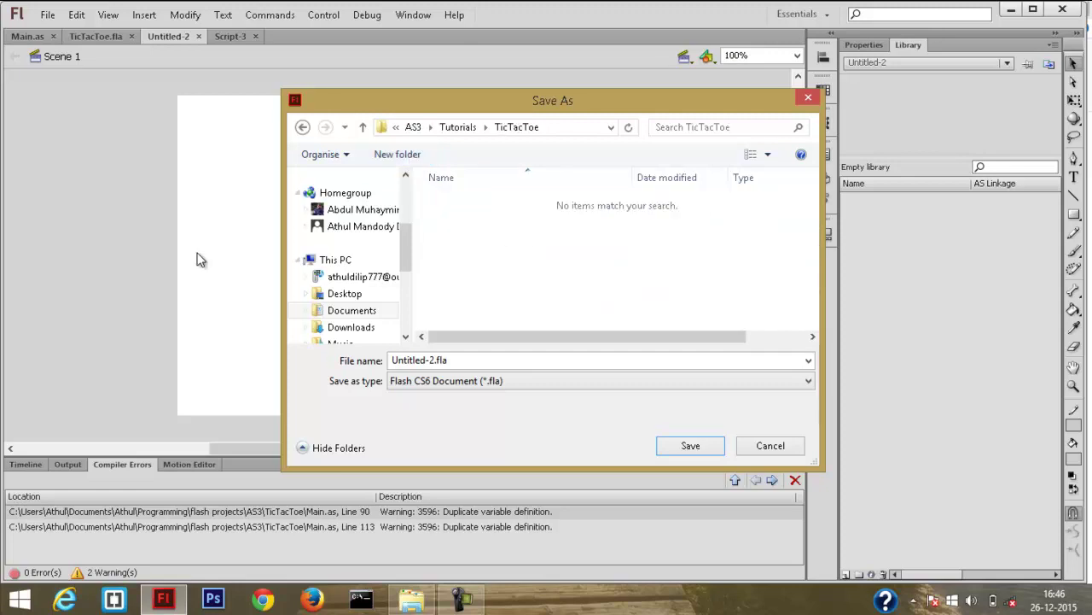
- Save the document as TictacToe.fla in the TicTacToe folder
double_click(433, 360)
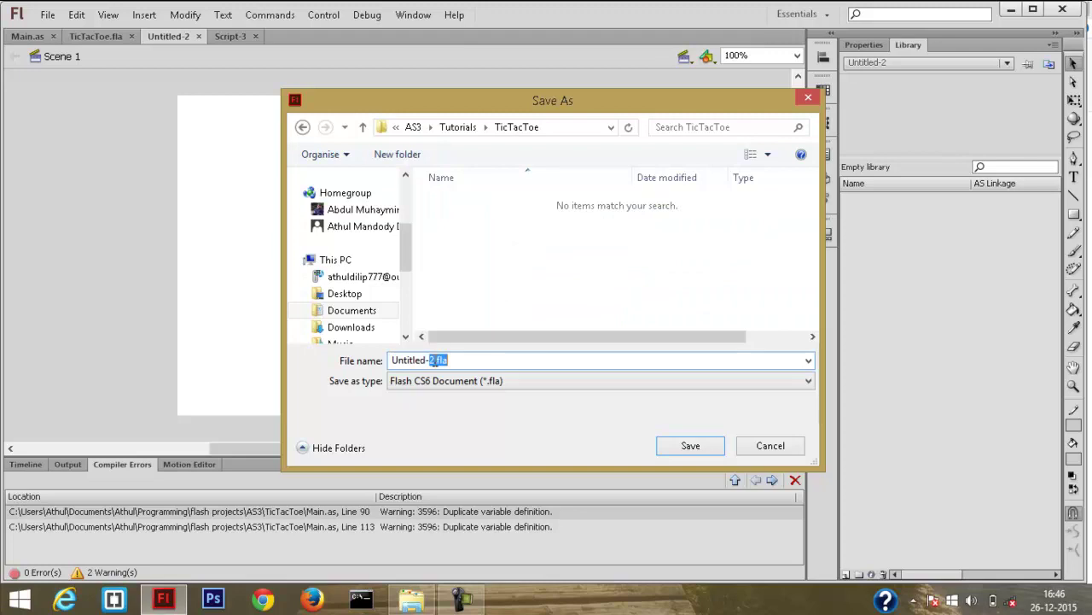
drag(439, 360, 308, 367)
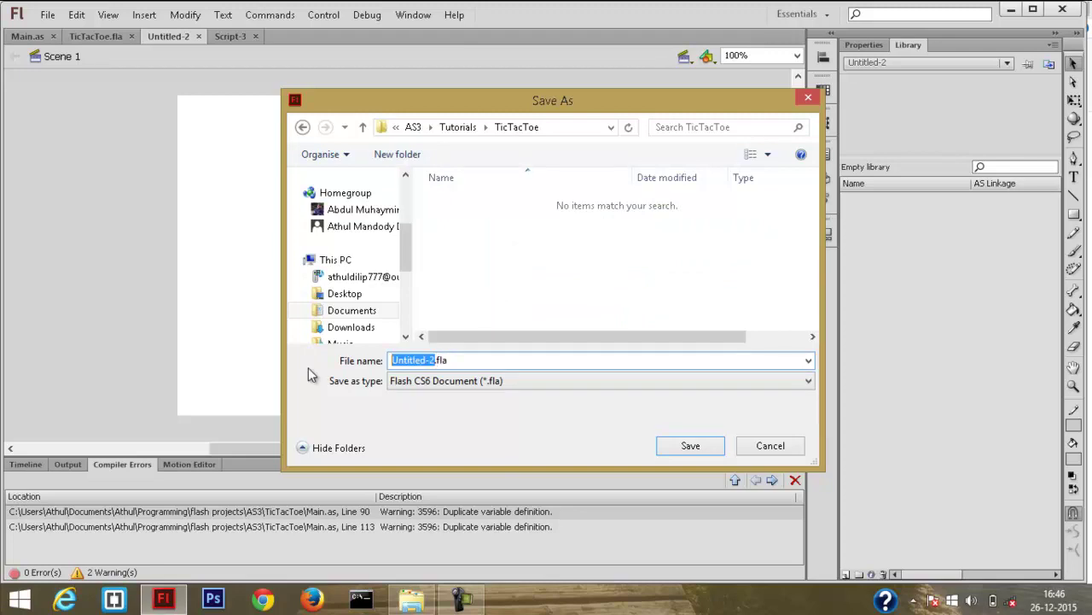
text(TictacToe)
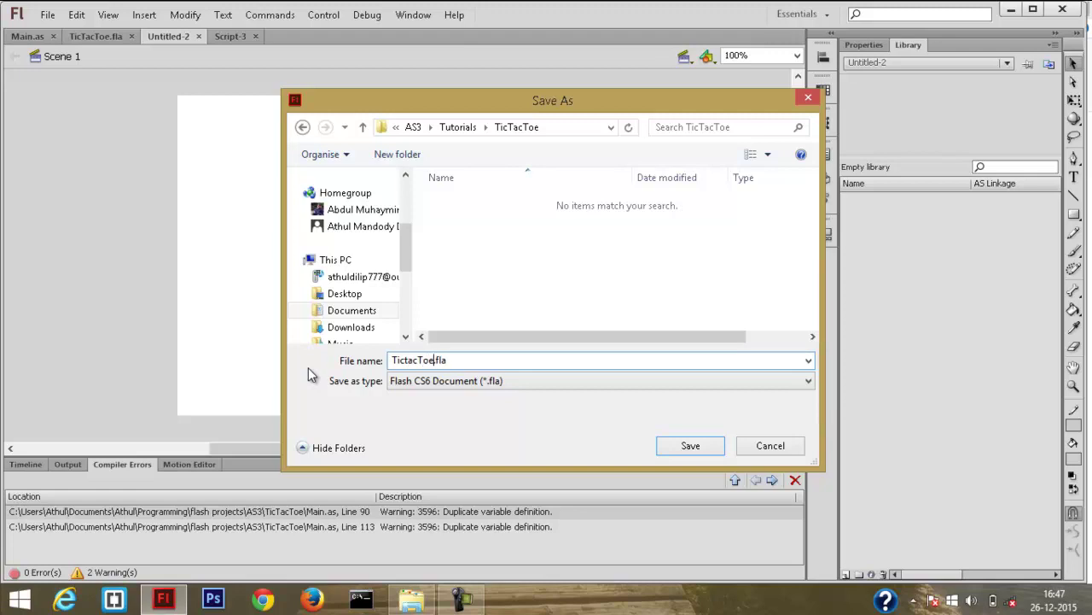
click(698, 446)
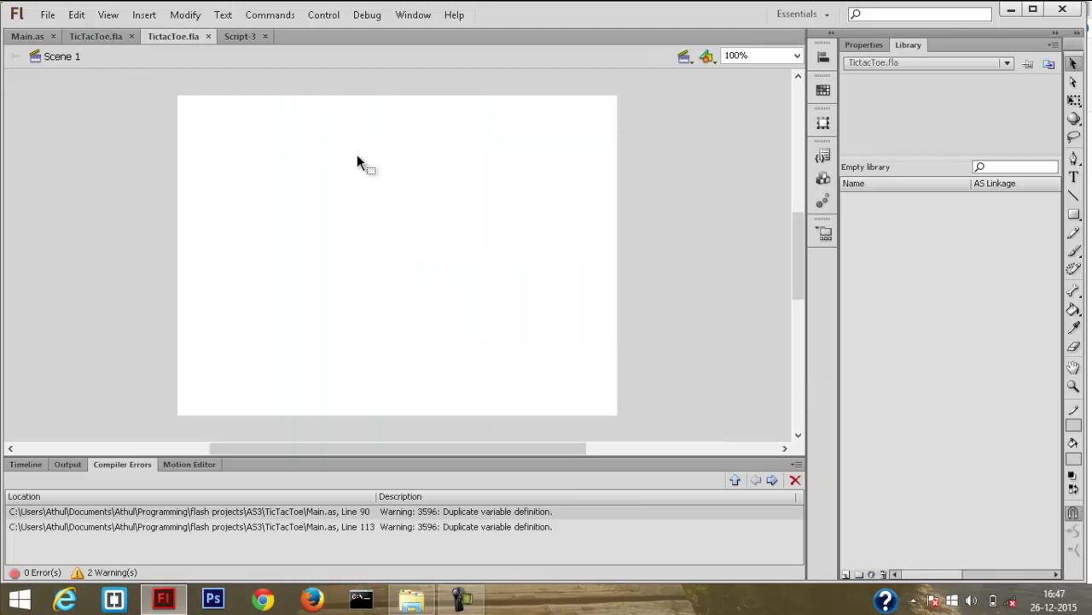
- Save the Script-3 file as Main.as in the TicTacToe folder
click(240, 36)
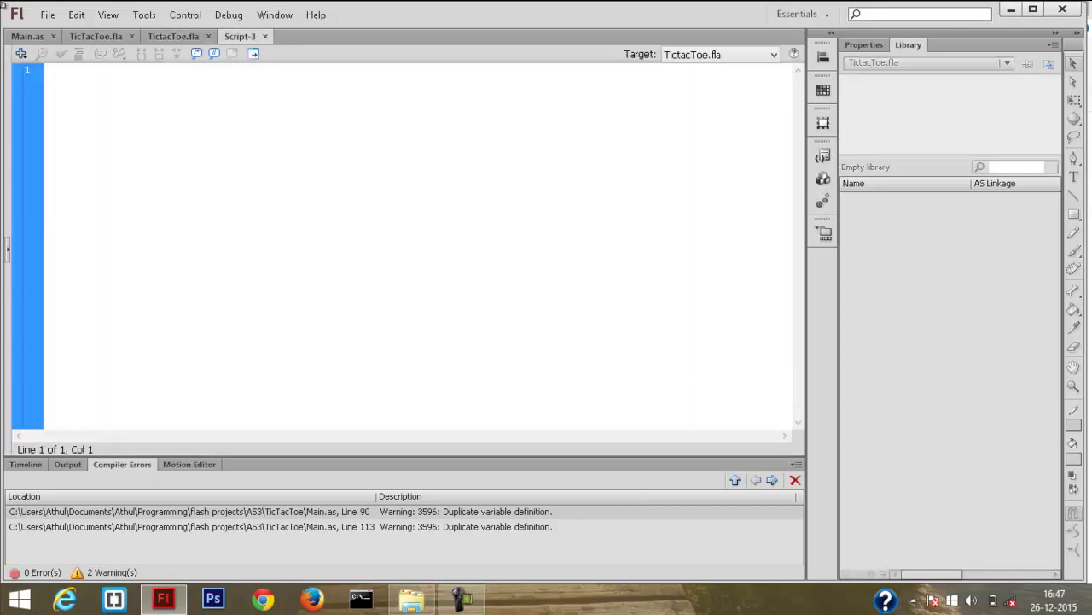
click(47, 15)
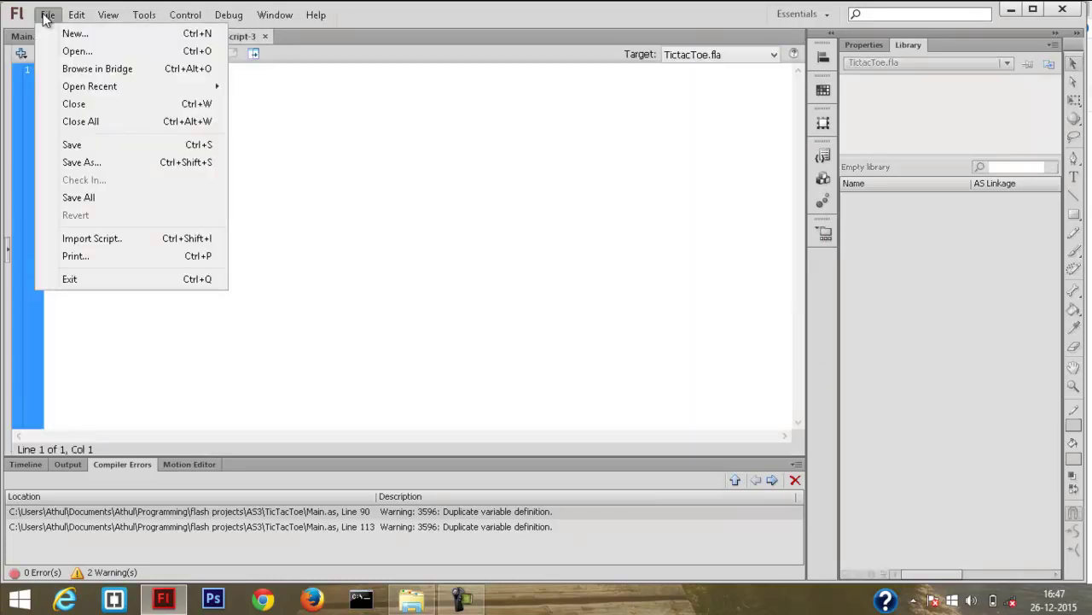
click(92, 165)
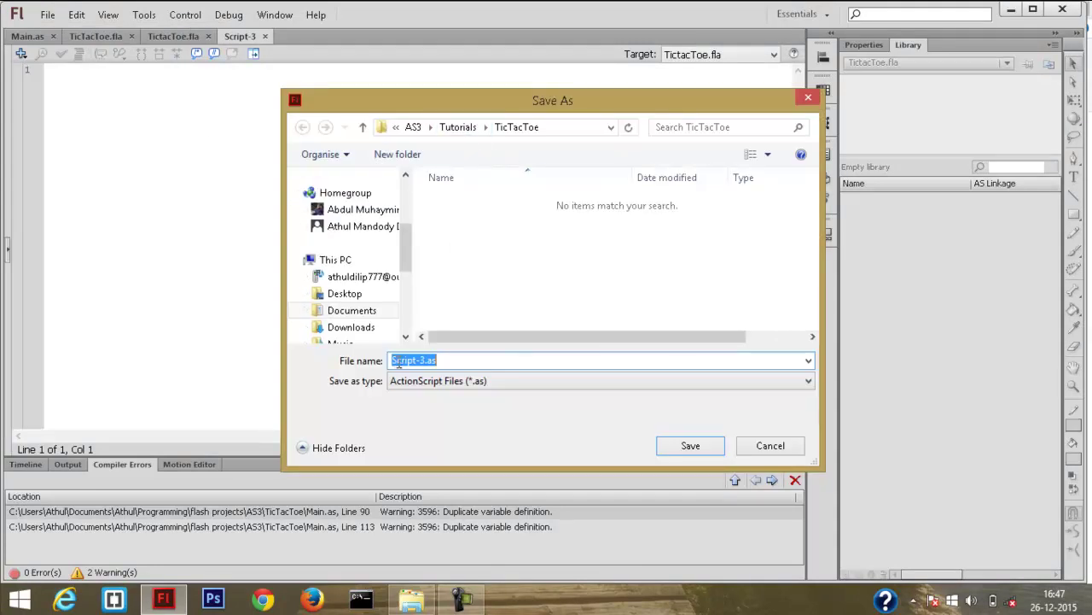
click(425, 360)
drag(425, 359, 276, 384)
text(Main)
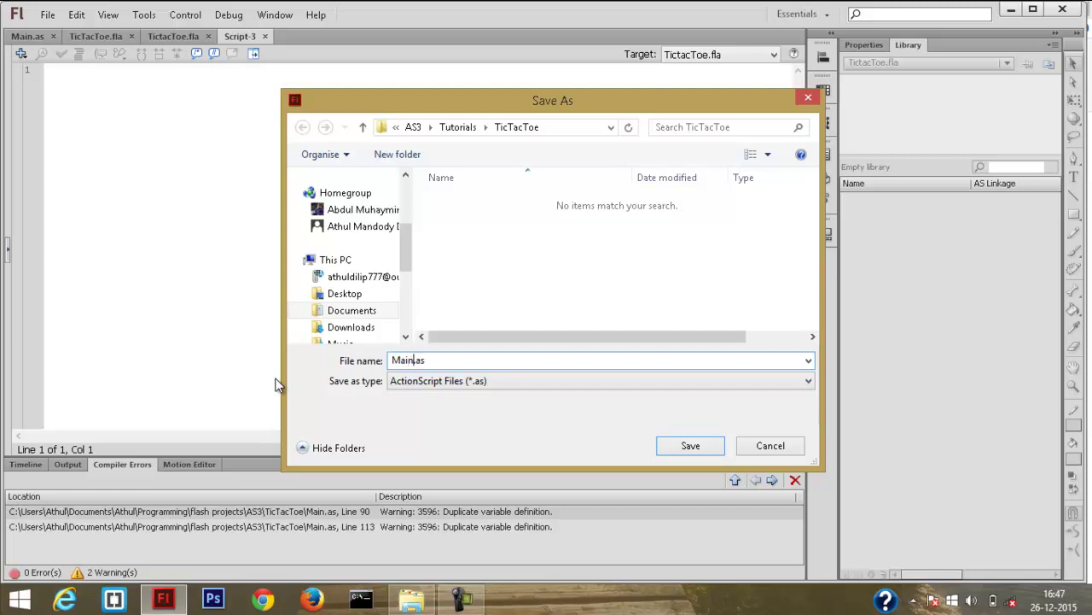
click(680, 450)
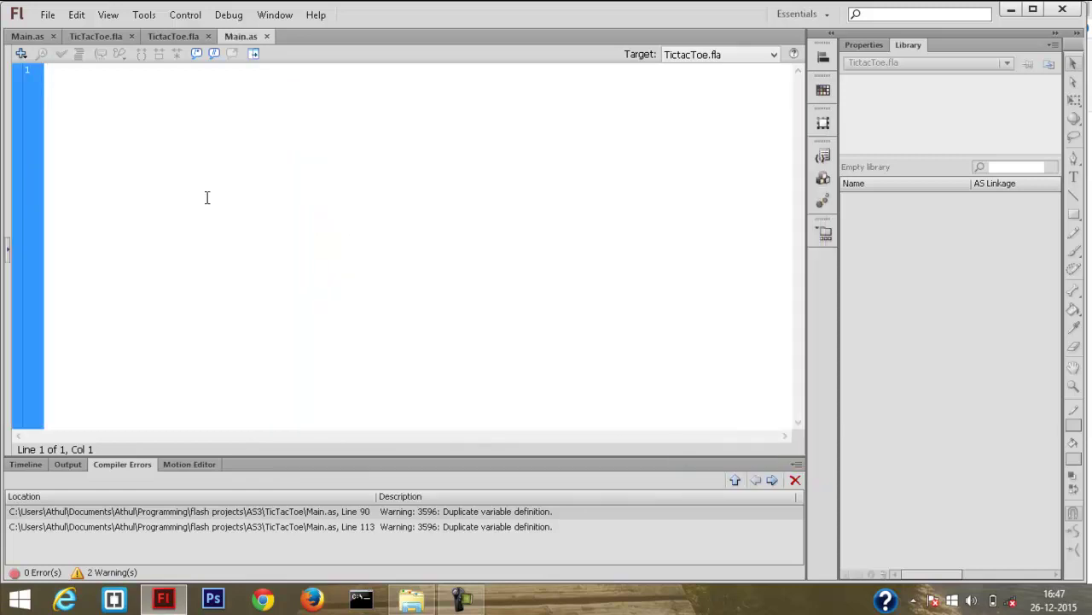
- Set Main as the document class of TictacToe.fla in Properties and save
click(178, 37)
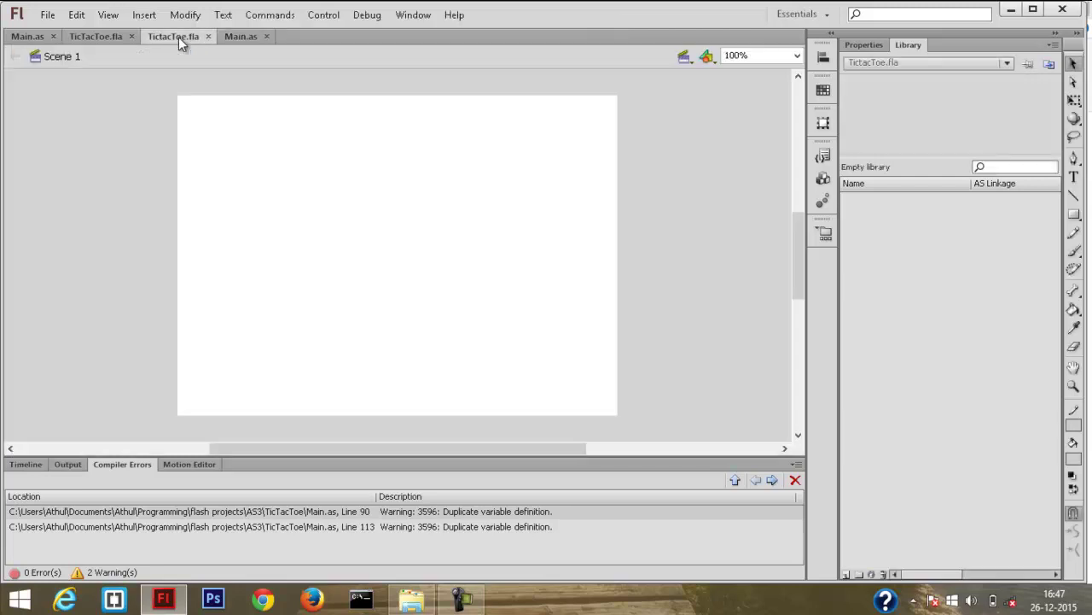
click(865, 44)
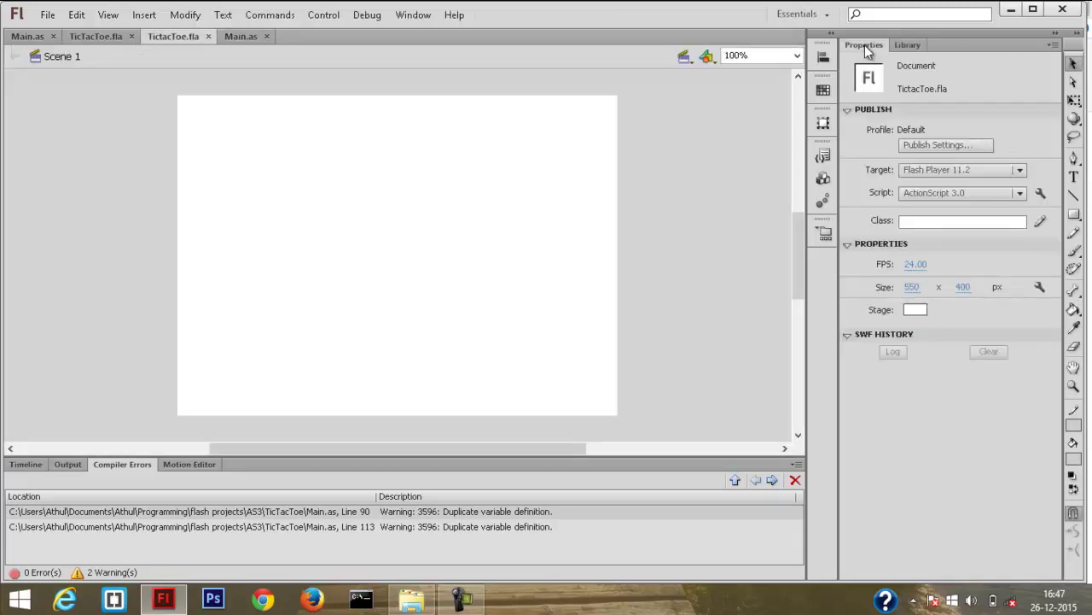
click(934, 222)
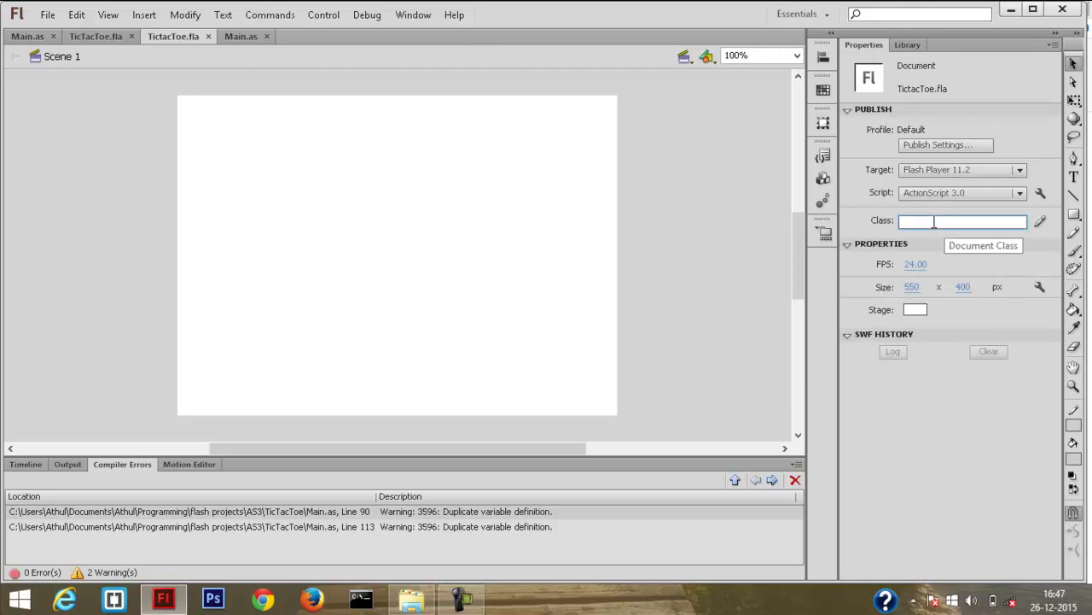
text(Main)
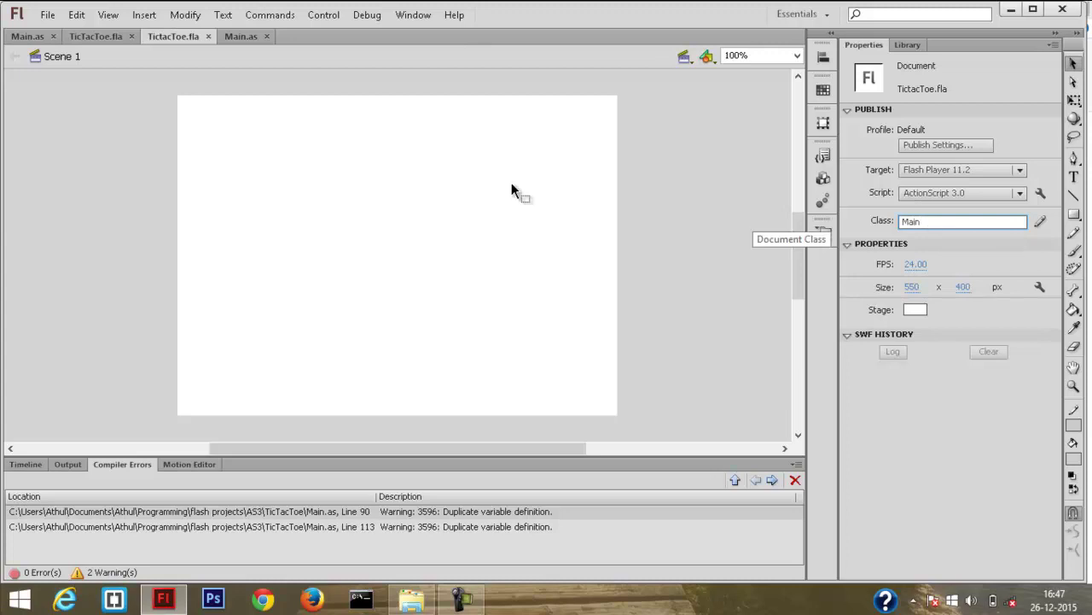
key(Return)
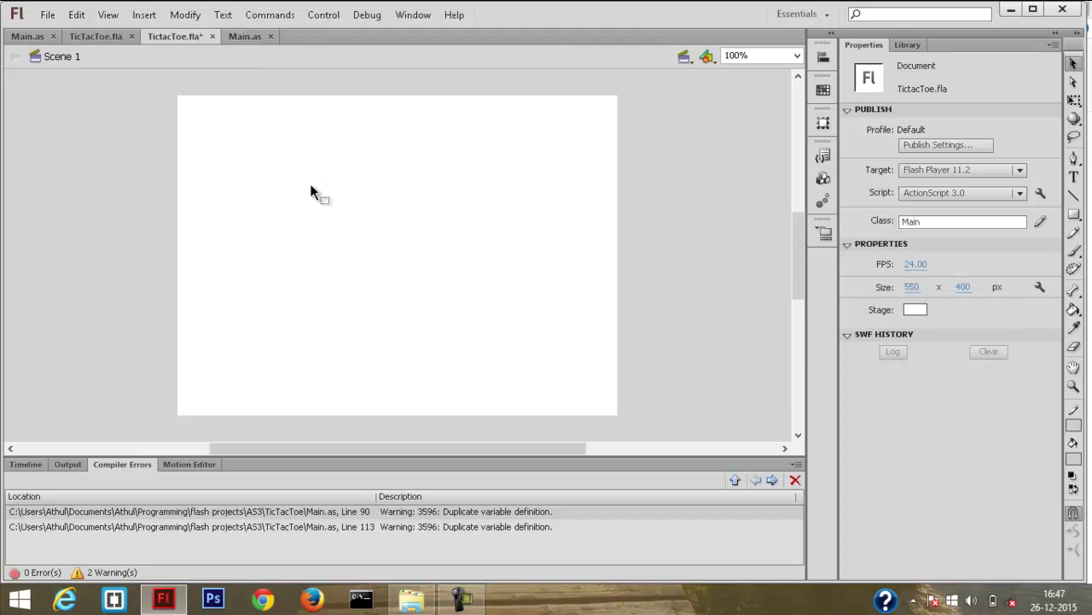
key(ctrl+s)
- Draw a grey rectangle on the stage with the Rectangle Tool
click(1074, 213)
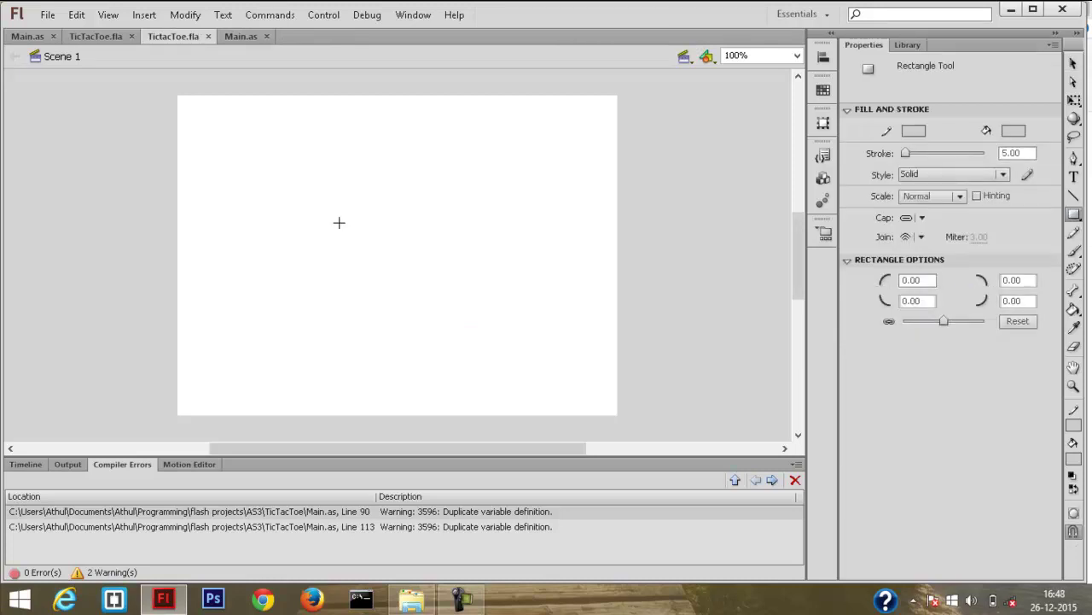
drag(293, 211, 368, 275)
key(v)
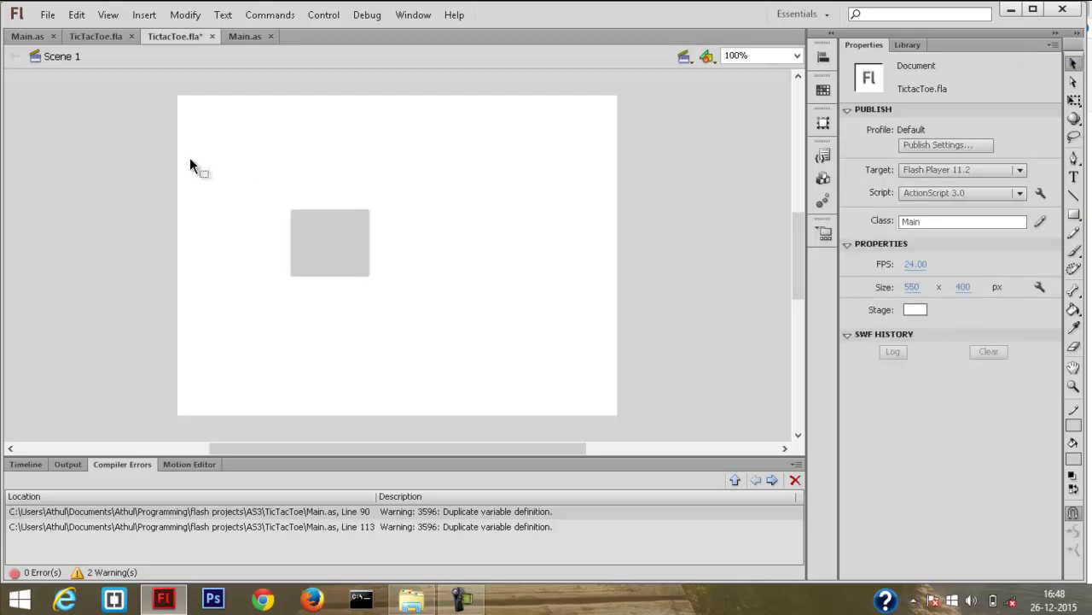
- Resize the rectangle to W 80 and H 80 pixels
drag(239, 184, 527, 367)
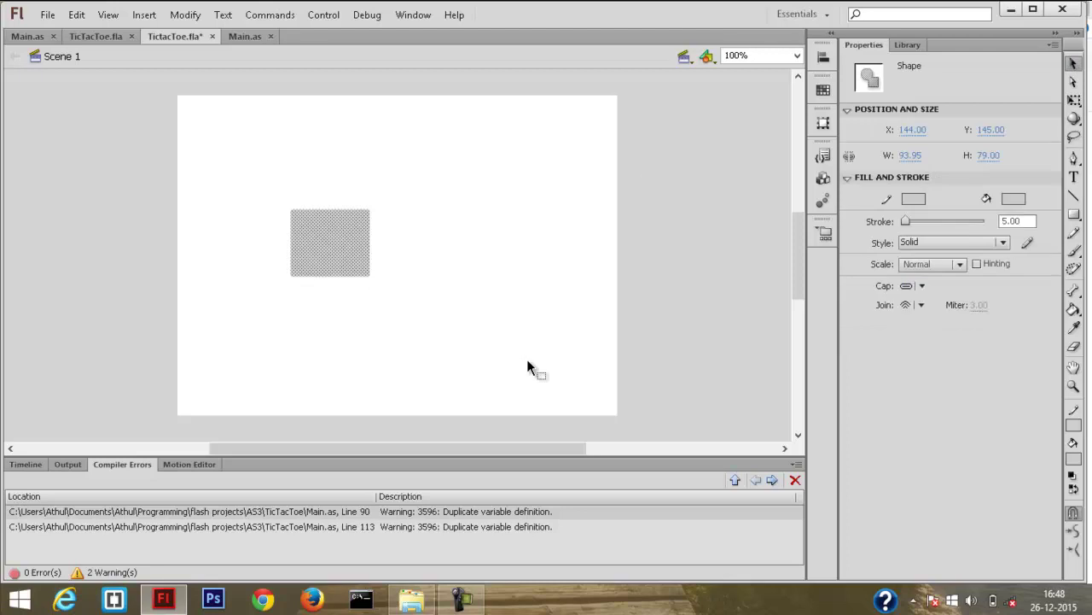
click(913, 157)
text(80)
key(Return)
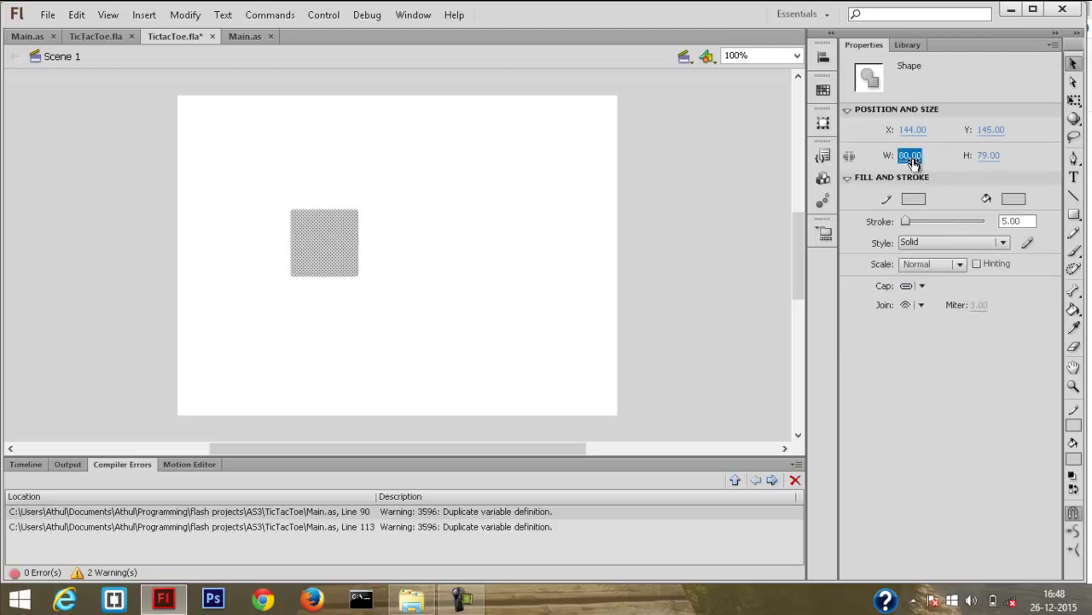
click(992, 154)
text(80)
key(Return)
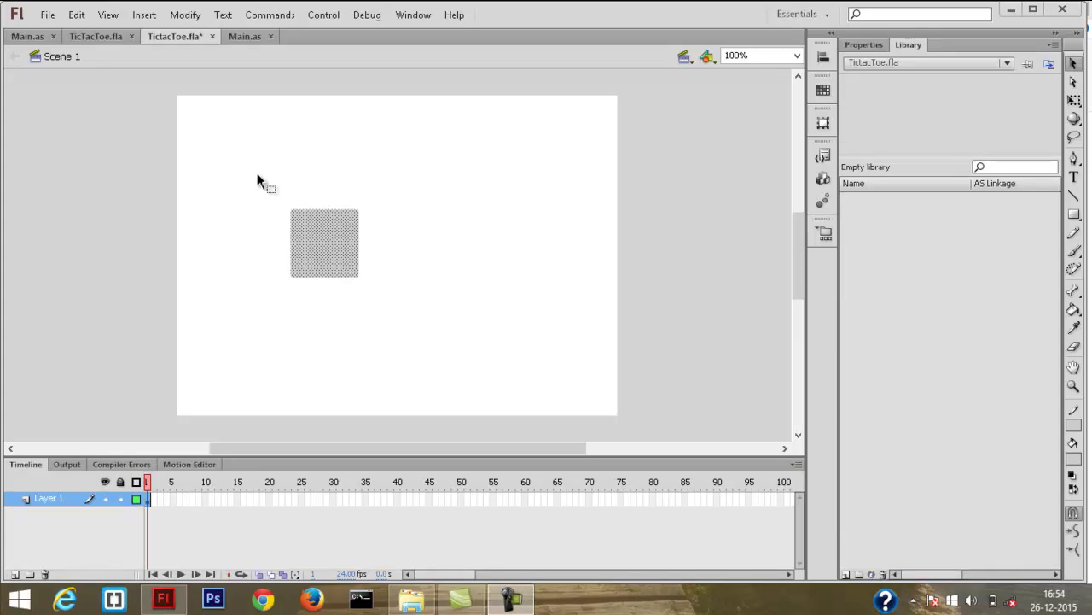
right_click(320, 243)
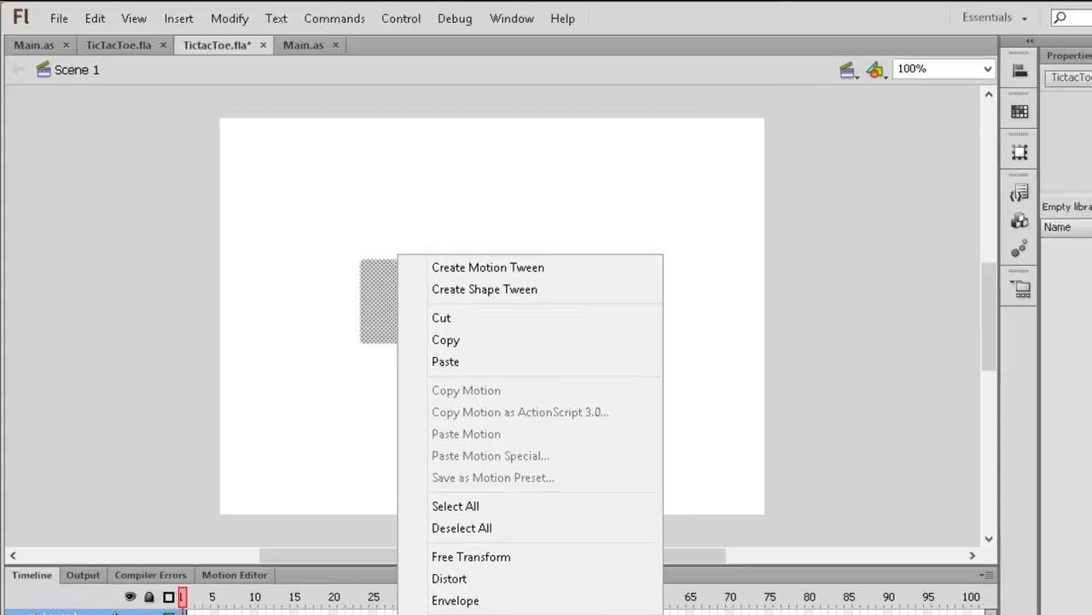
- Convert the square to centre-registered Movie Clip 'Place', exported for ActionScript as class Place
click(394, 559)
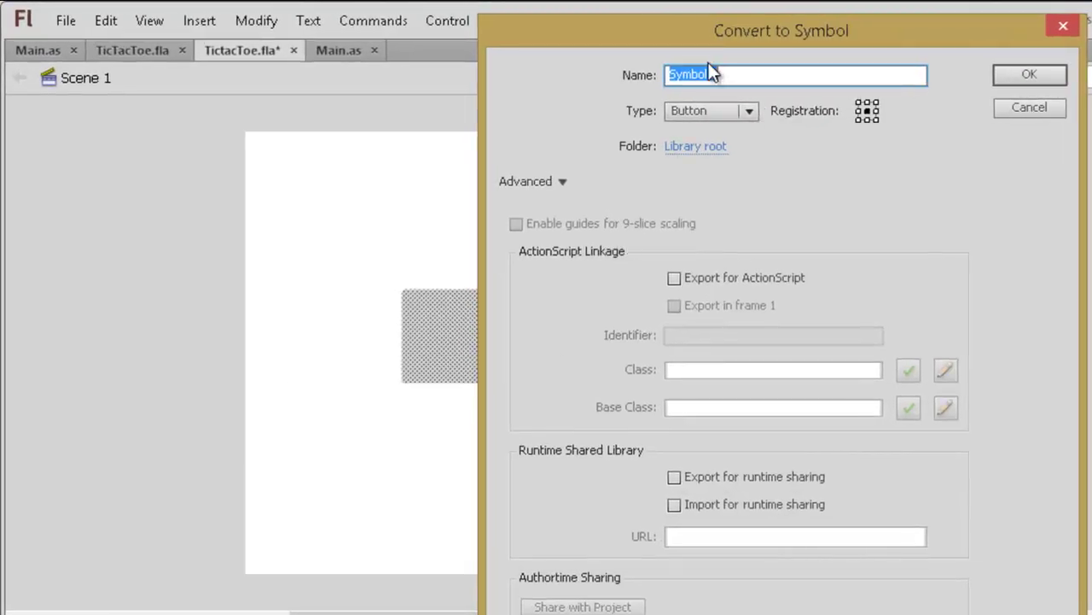
drag(698, 39, 657, 122)
text(Place)
click(828, 193)
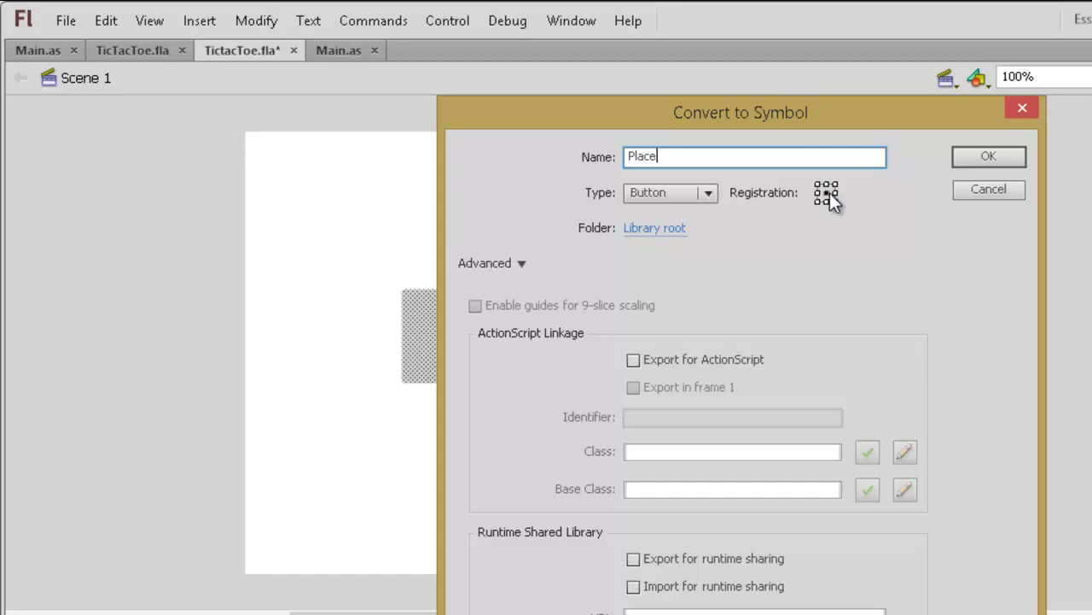
click(663, 189)
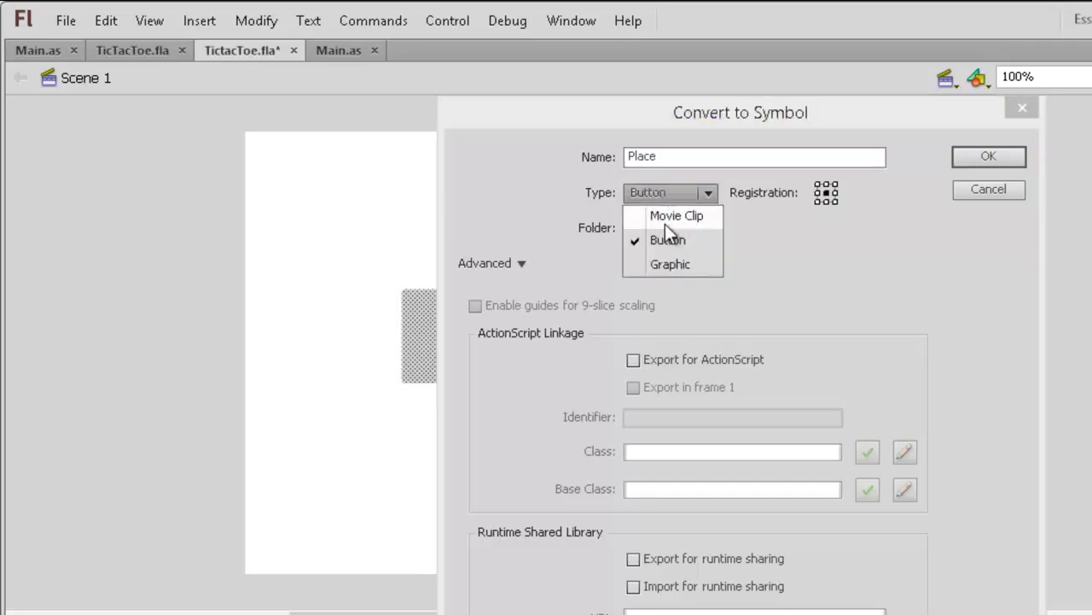
click(668, 218)
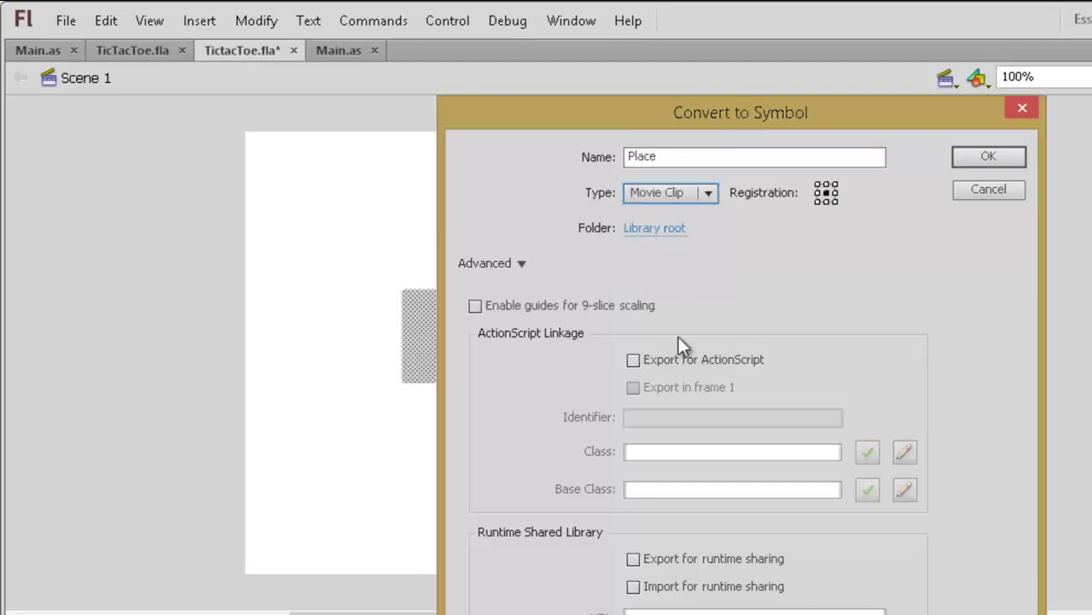
click(633, 360)
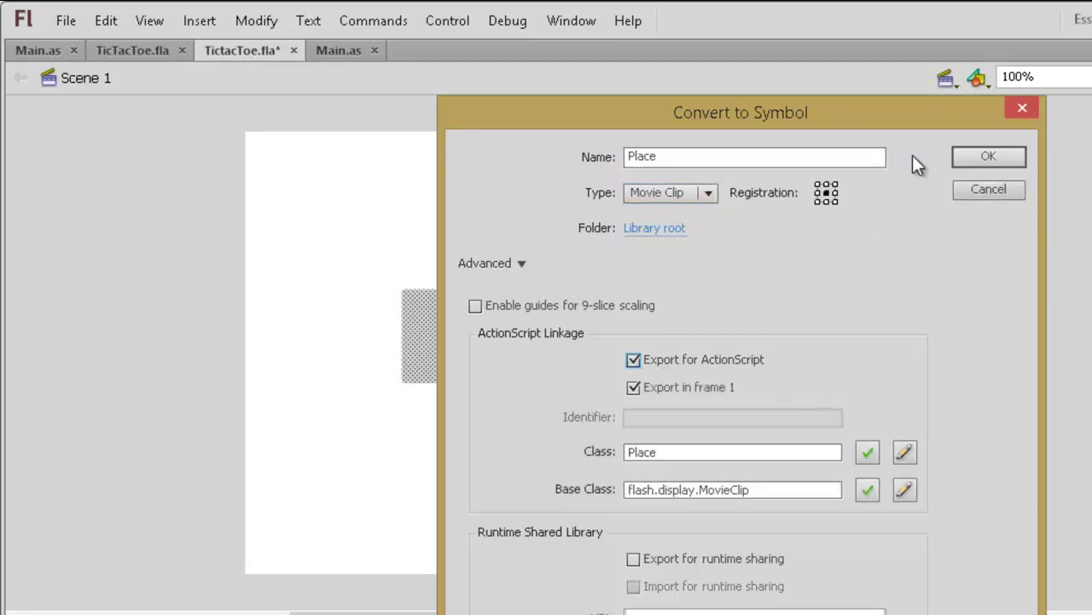
click(984, 161)
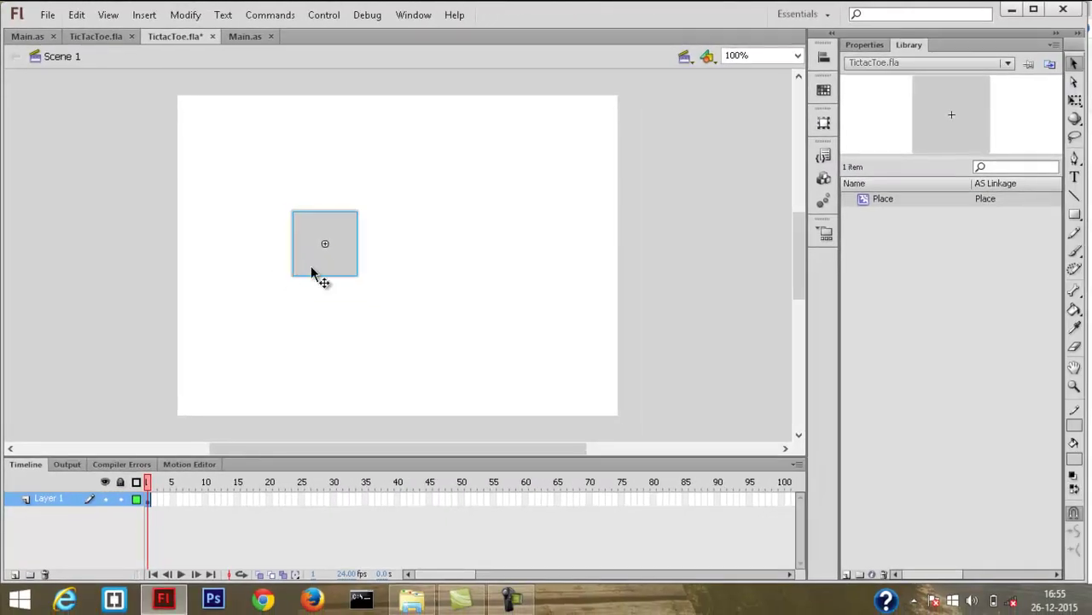
drag(391, 335, 394, 301)
- Nudge the Place instance slightly higher on the stage
drag(313, 240, 316, 242)
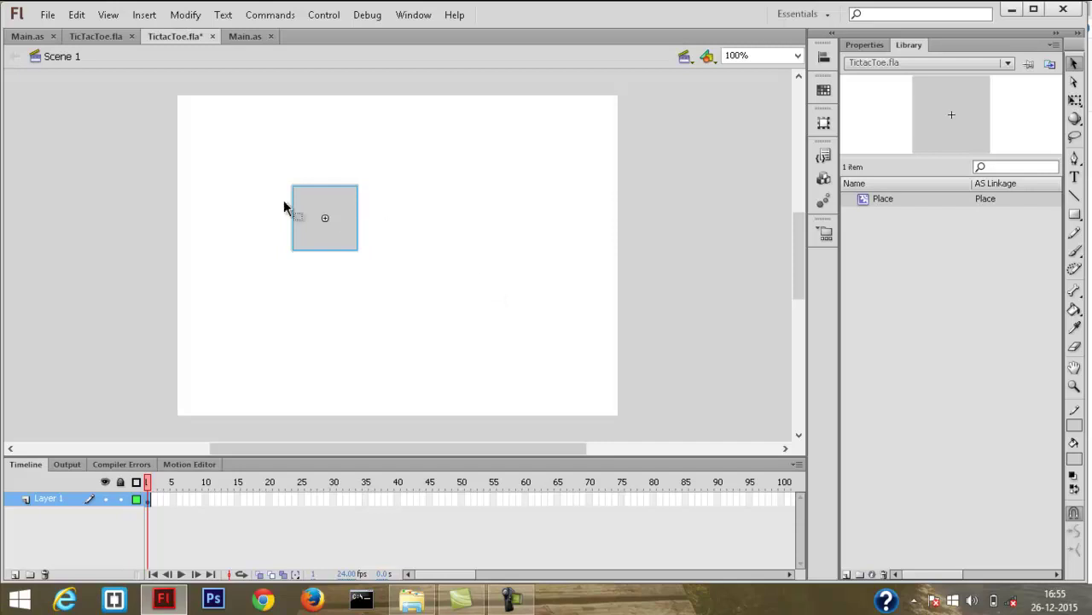
- Edit the Place symbol and insert blank keyframes at frames 2 and 3
double_click(337, 209)
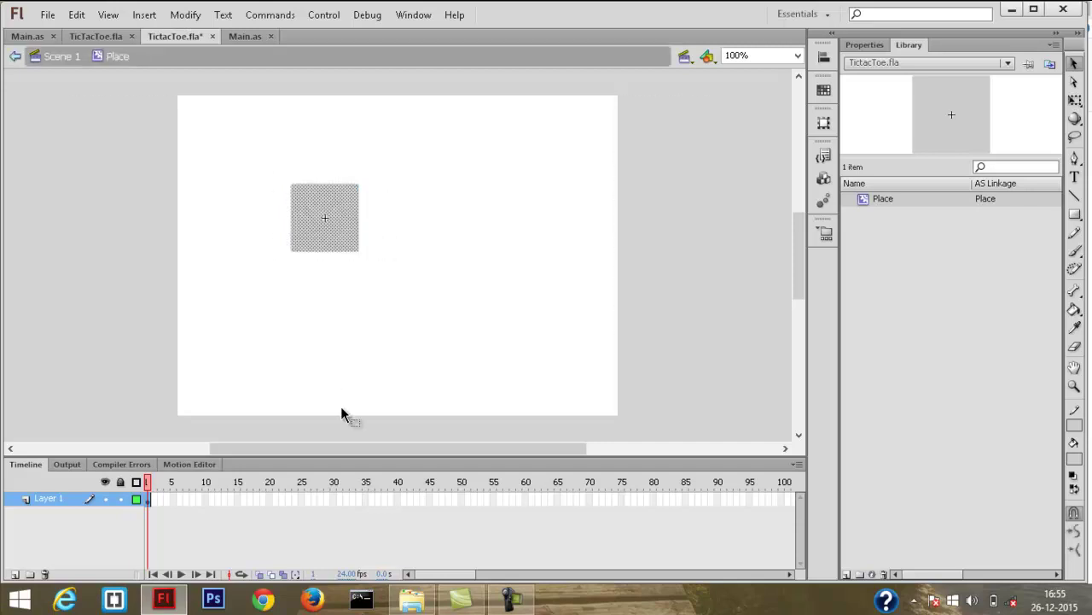
click(254, 162)
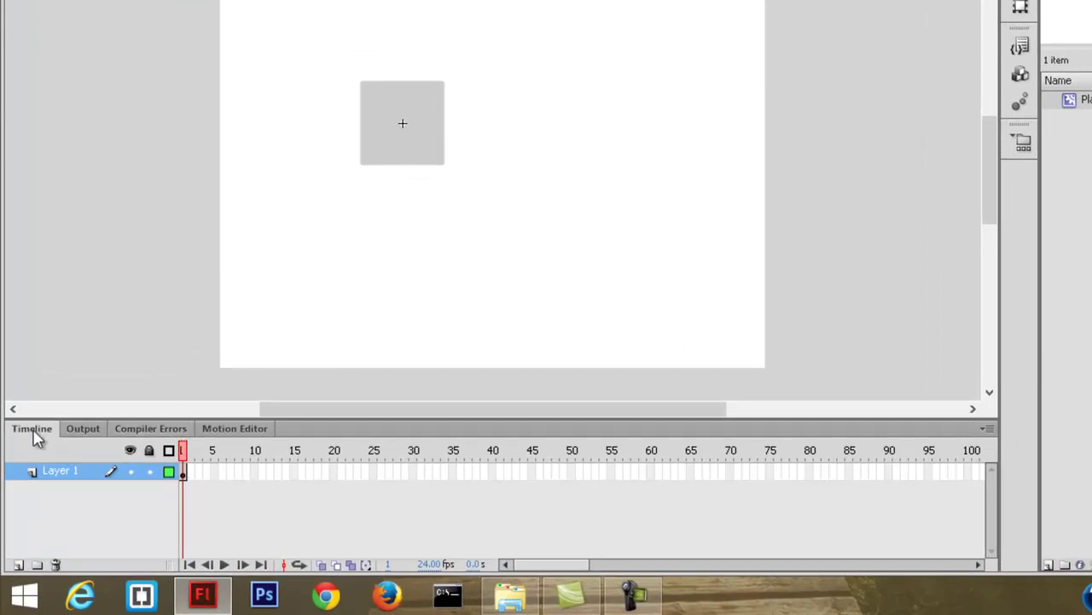
right_click(193, 478)
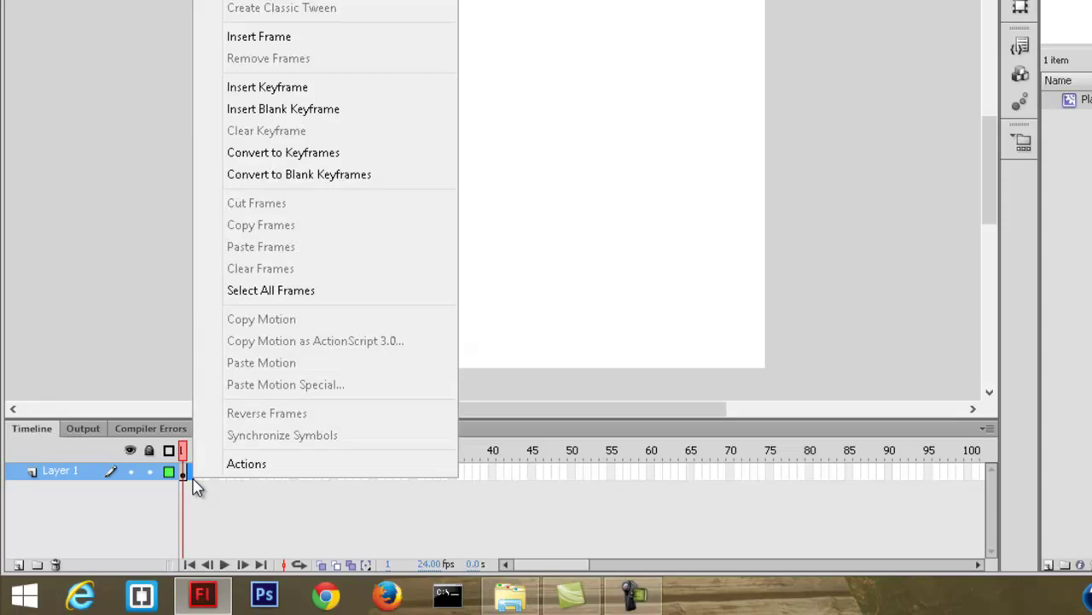
click(288, 111)
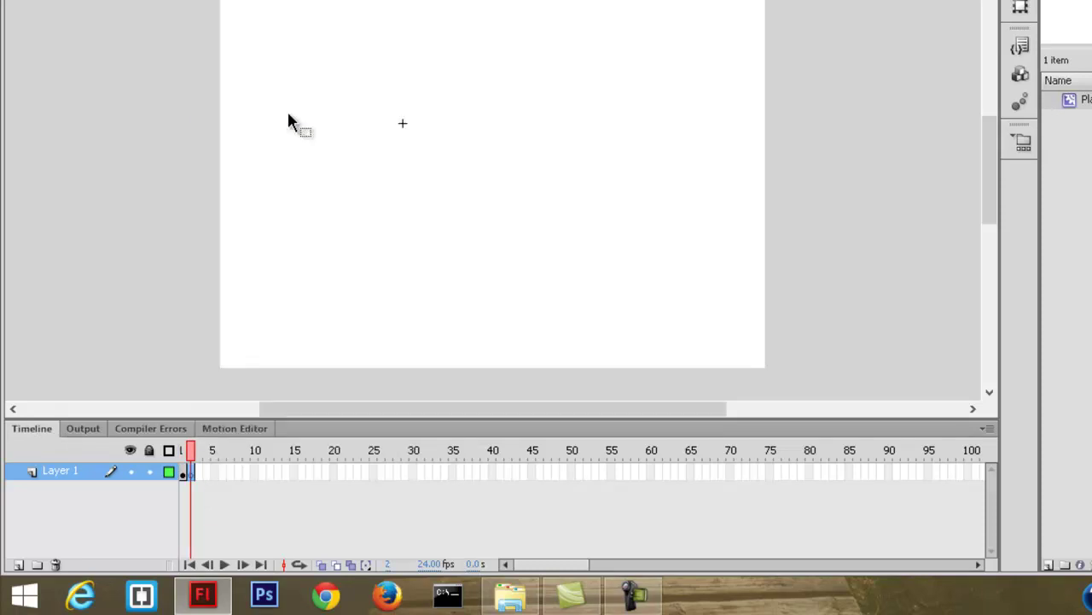
right_click(200, 477)
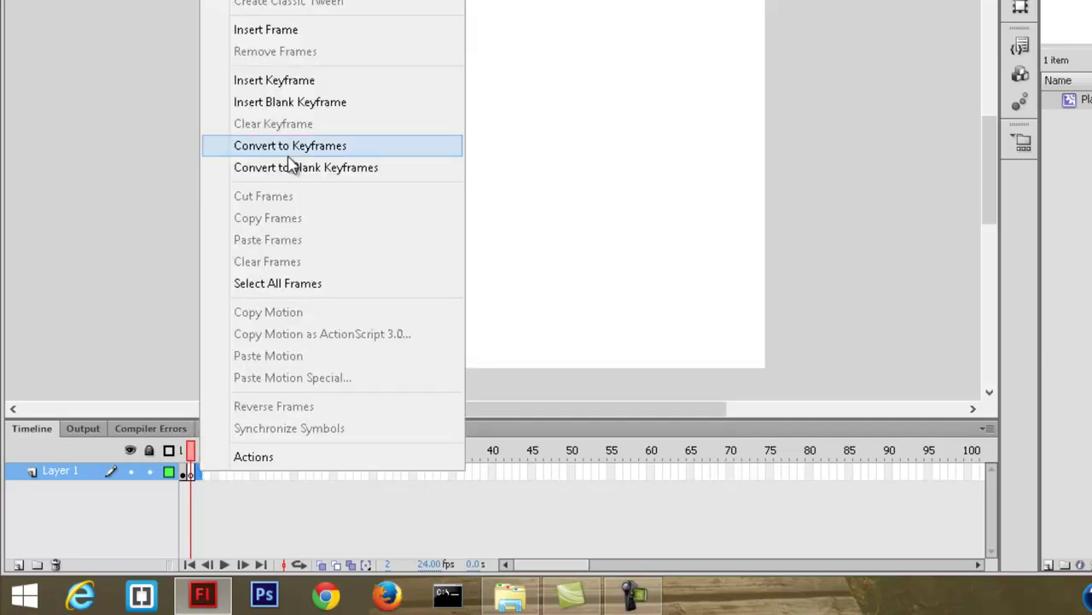
click(311, 104)
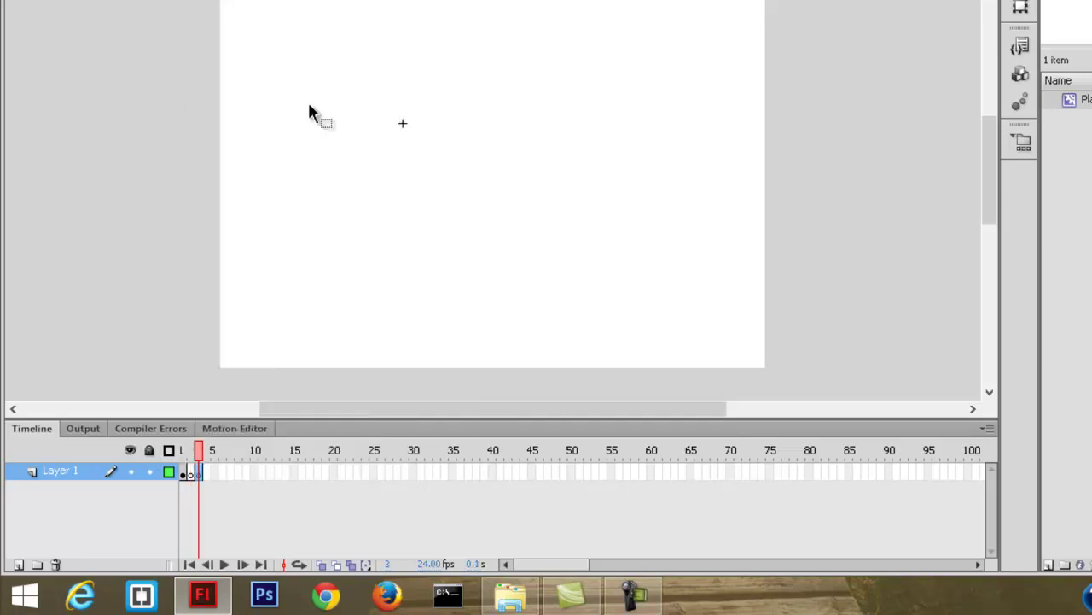
- Paste the circle in place on frame 2 of the Place symbol
drag(194, 481, 334, 205)
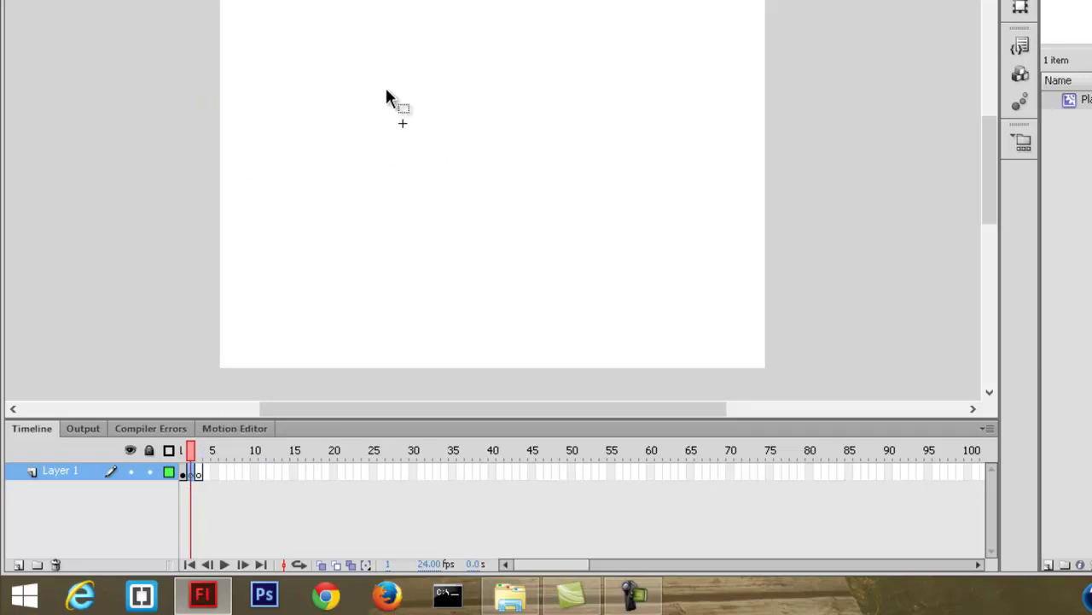
right_click(324, 61)
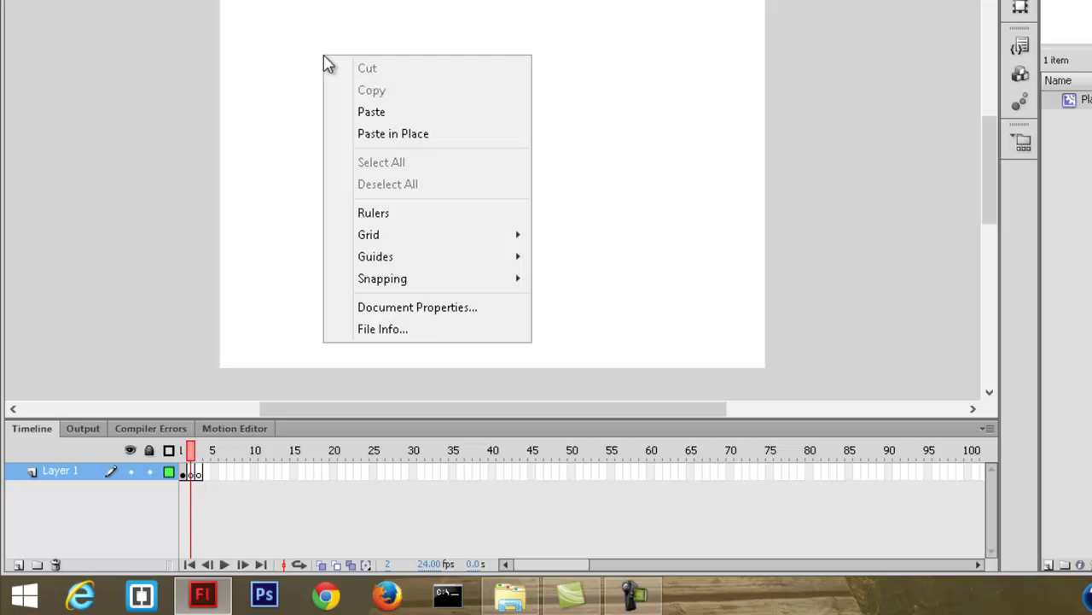
click(395, 134)
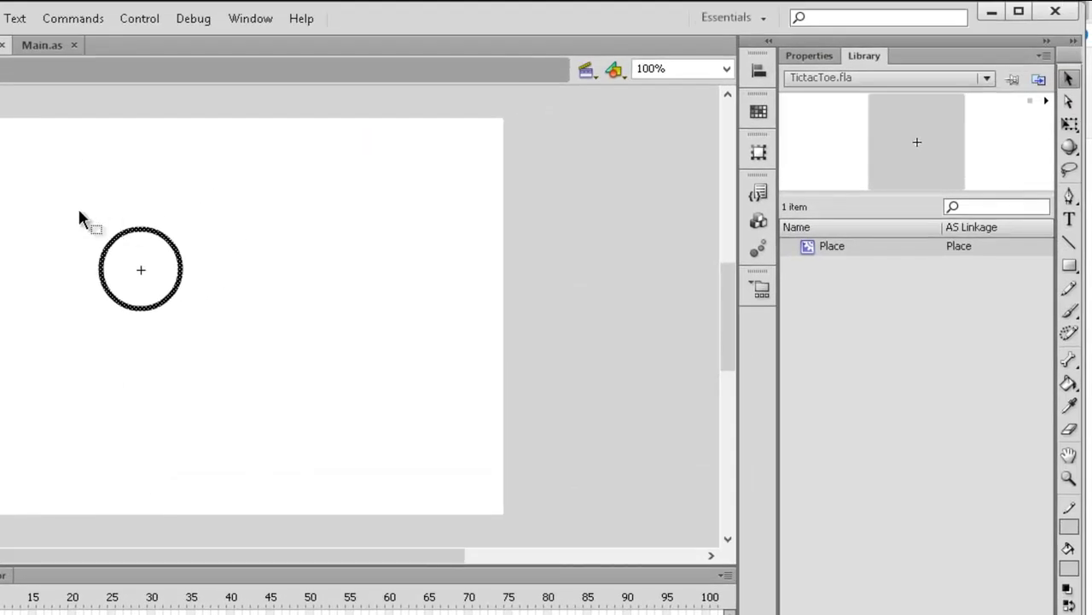
click(806, 59)
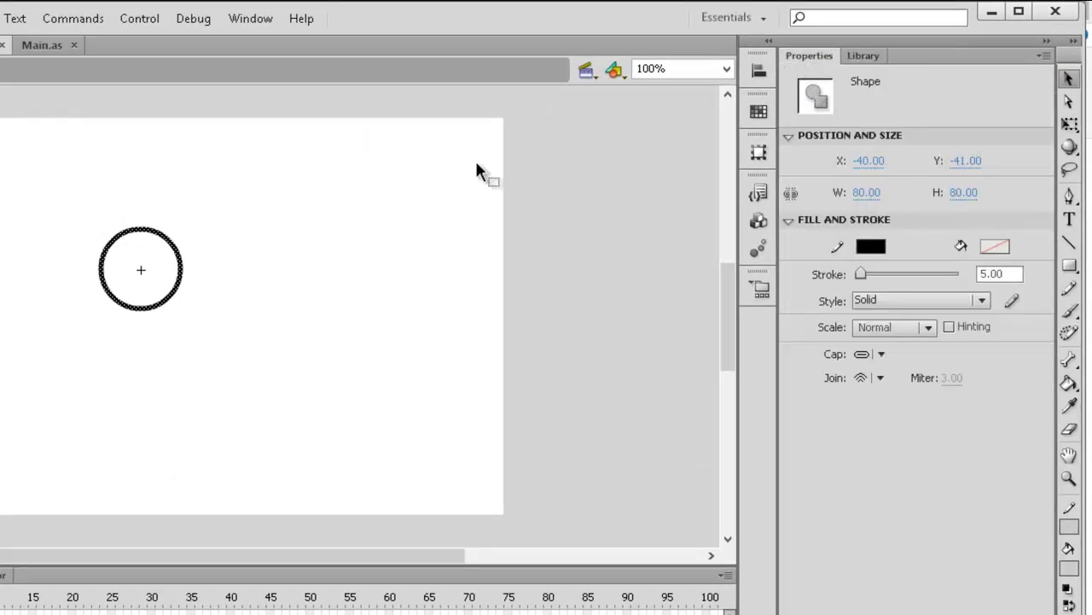
click(858, 55)
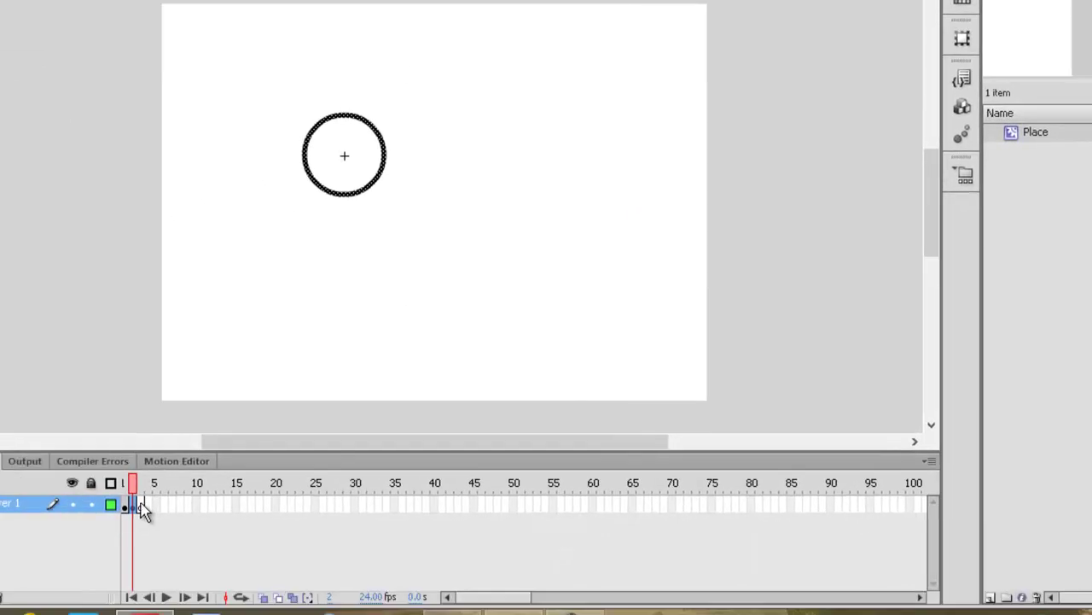
key(F7)
- Paste the 80 × 80 X in place on frame 3
click(200, 472)
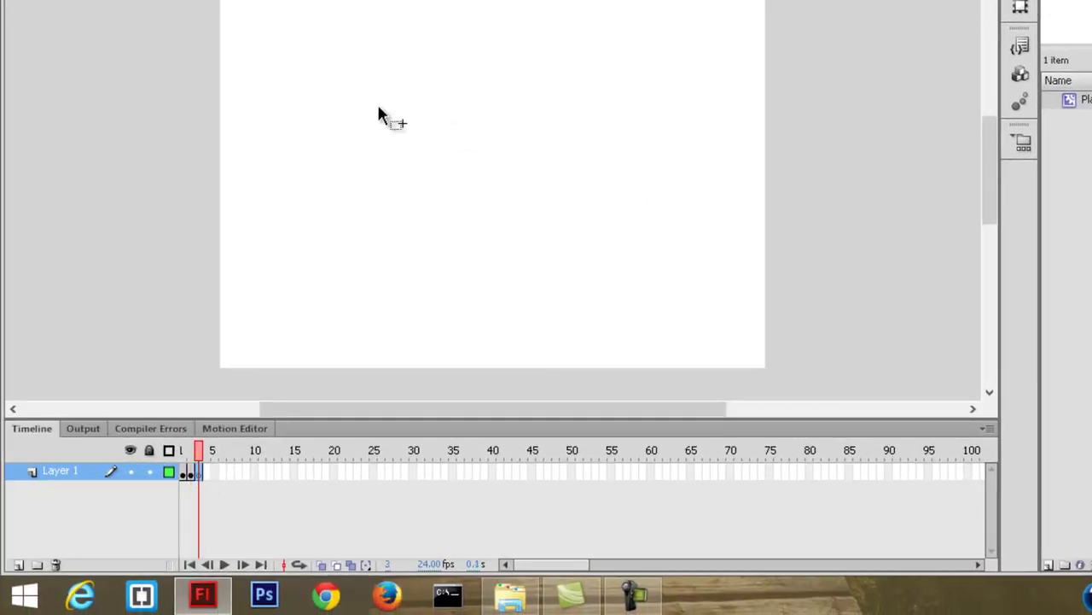
right_click(379, 108)
click(459, 187)
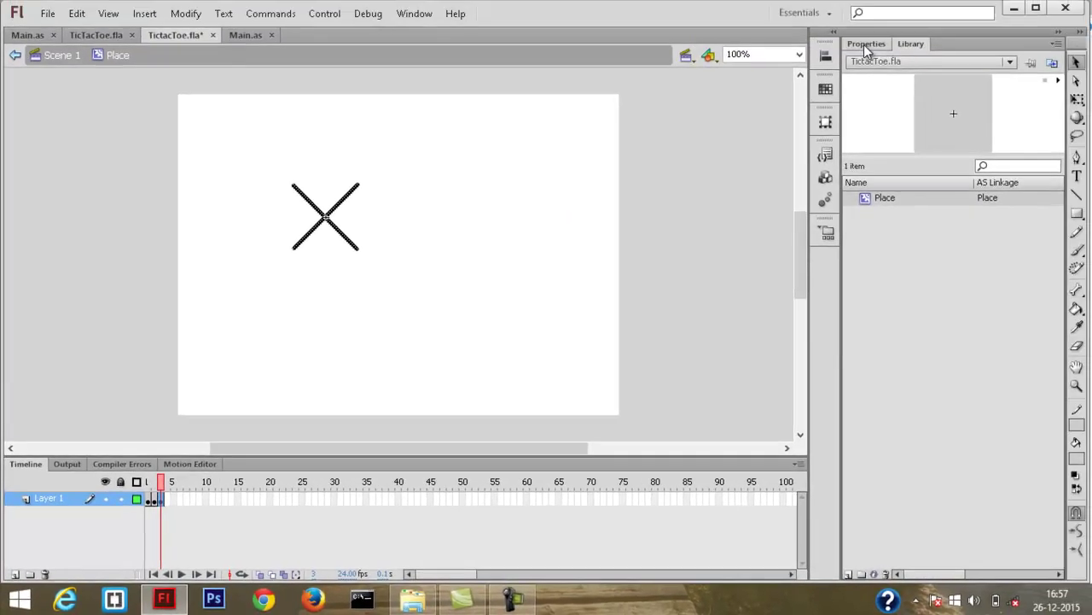
click(864, 46)
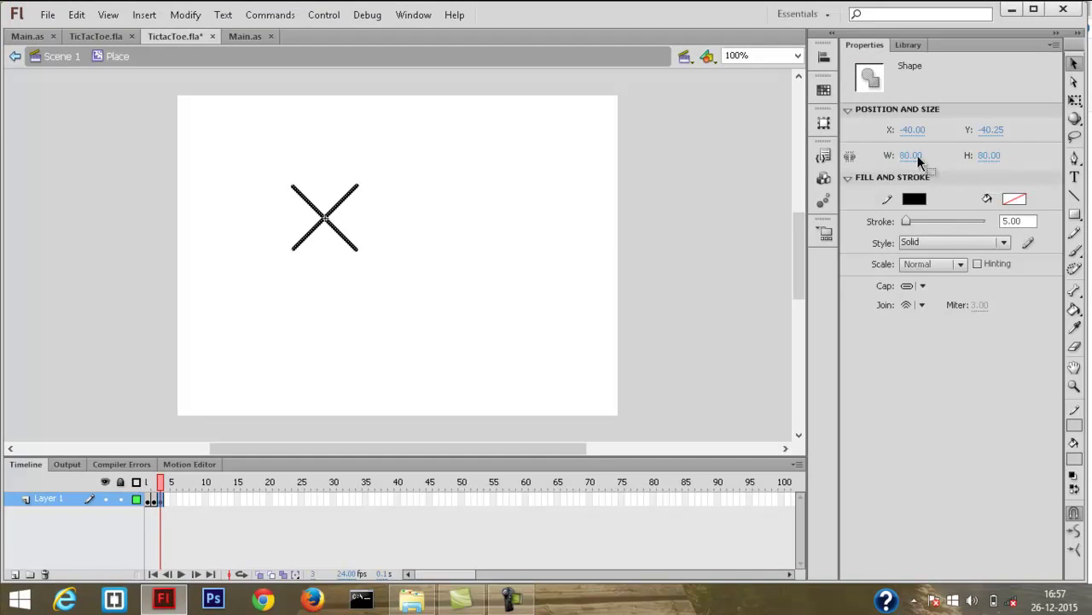
- Add a stop(); action to frame 1 of Place and check its syntax
click(148, 499)
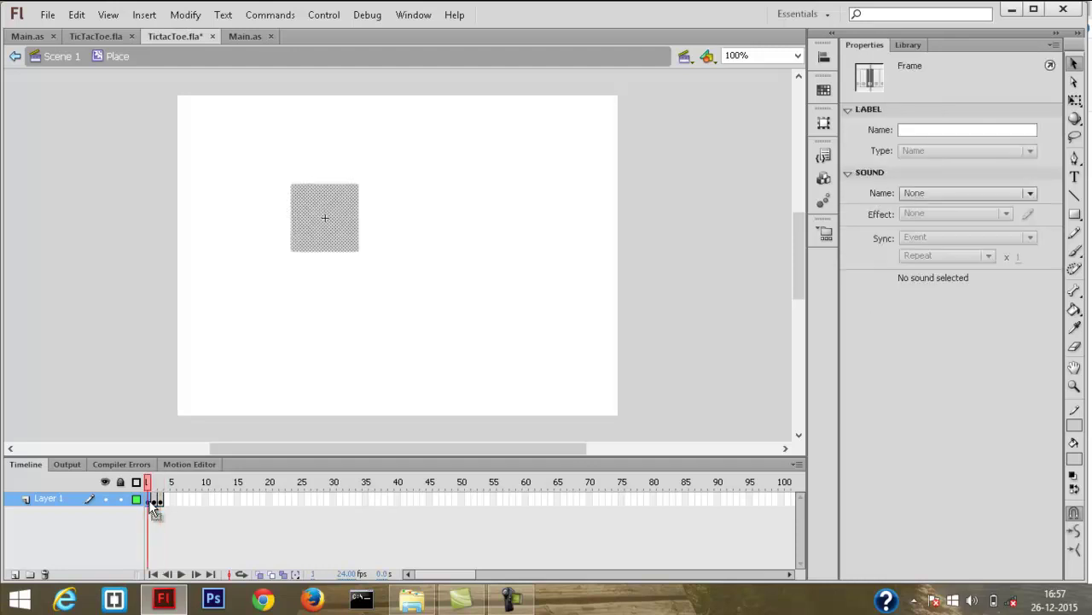
right_click(149, 499)
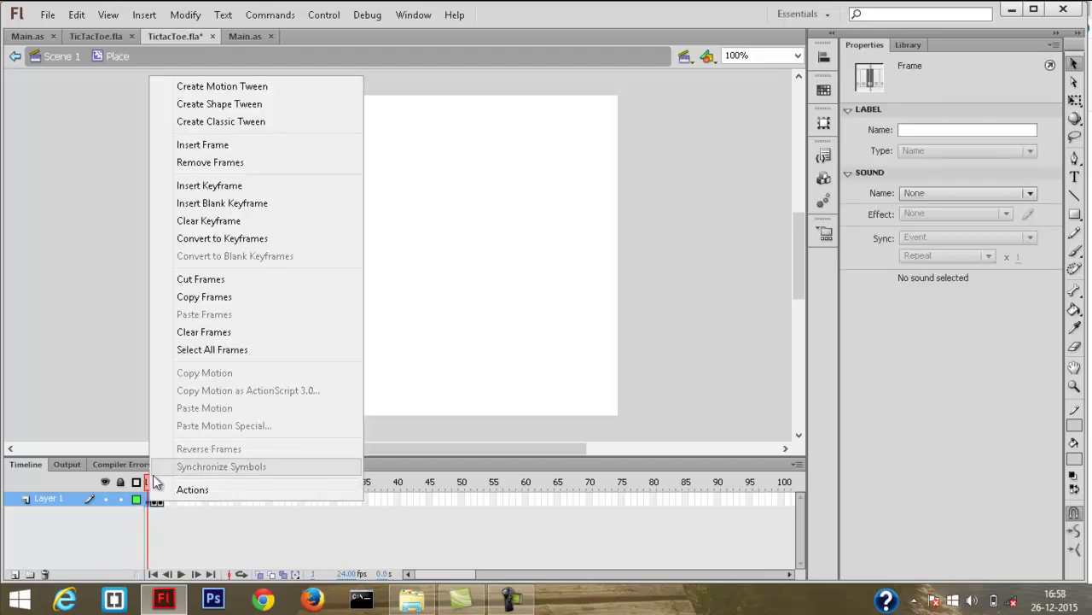
click(206, 489)
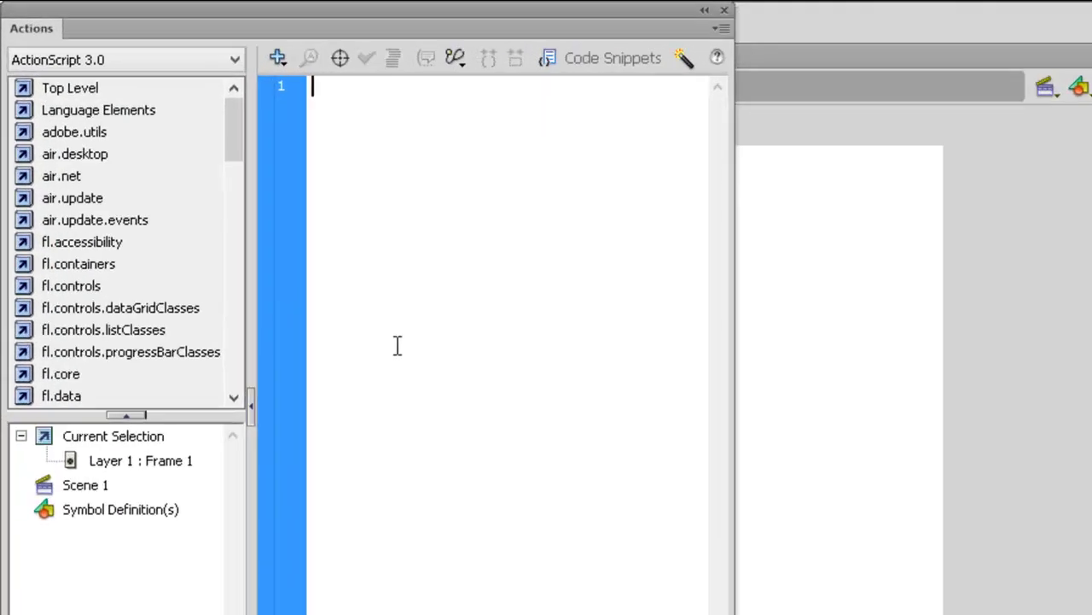
text(stop())
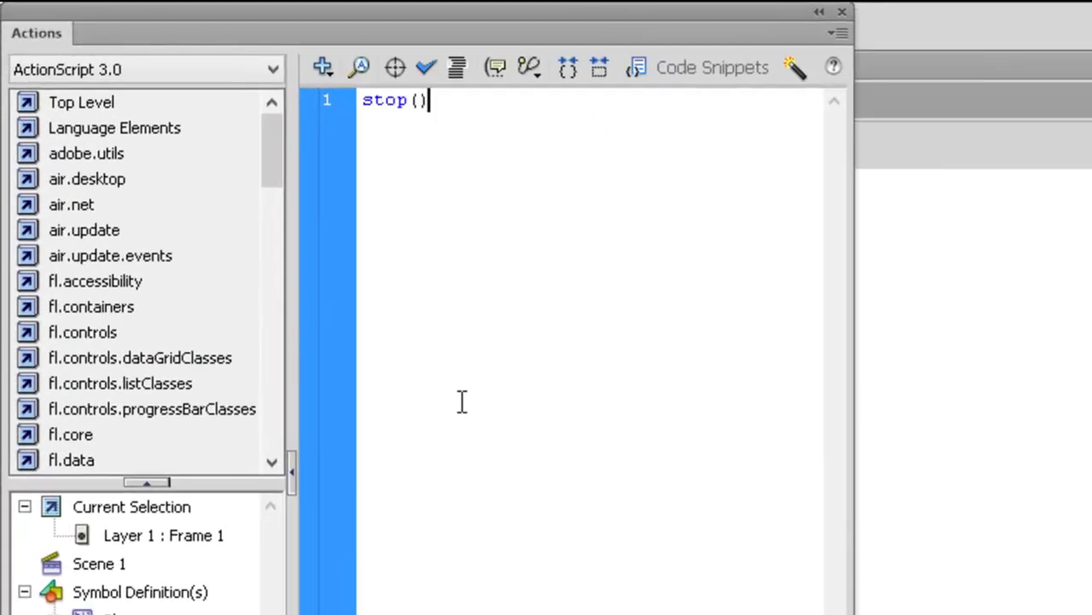
text(;)
key(BackSpace)
text(;)
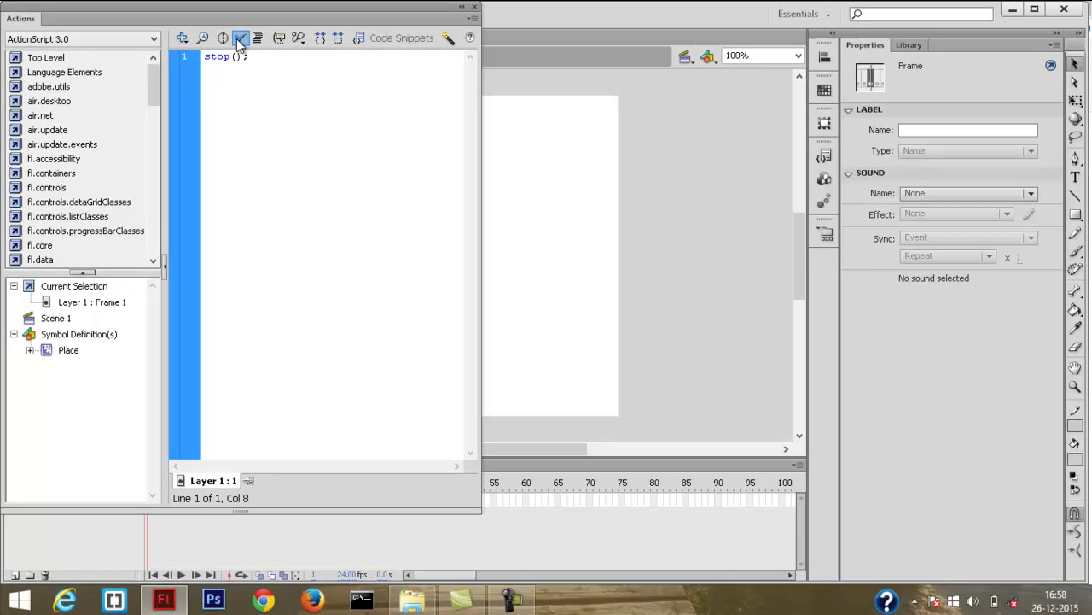
click(311, 50)
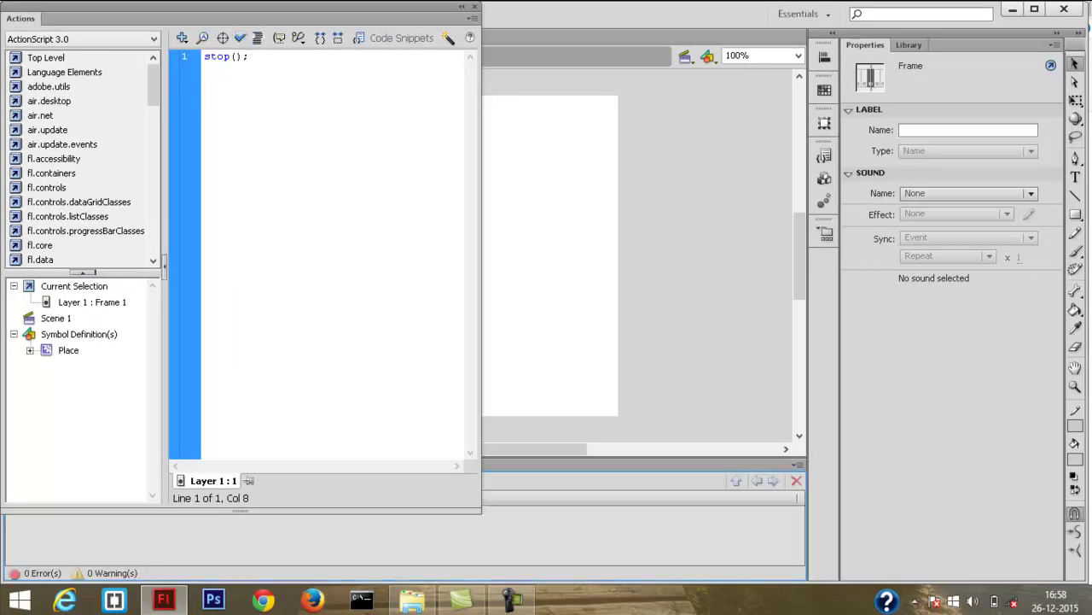
click(475, 8)
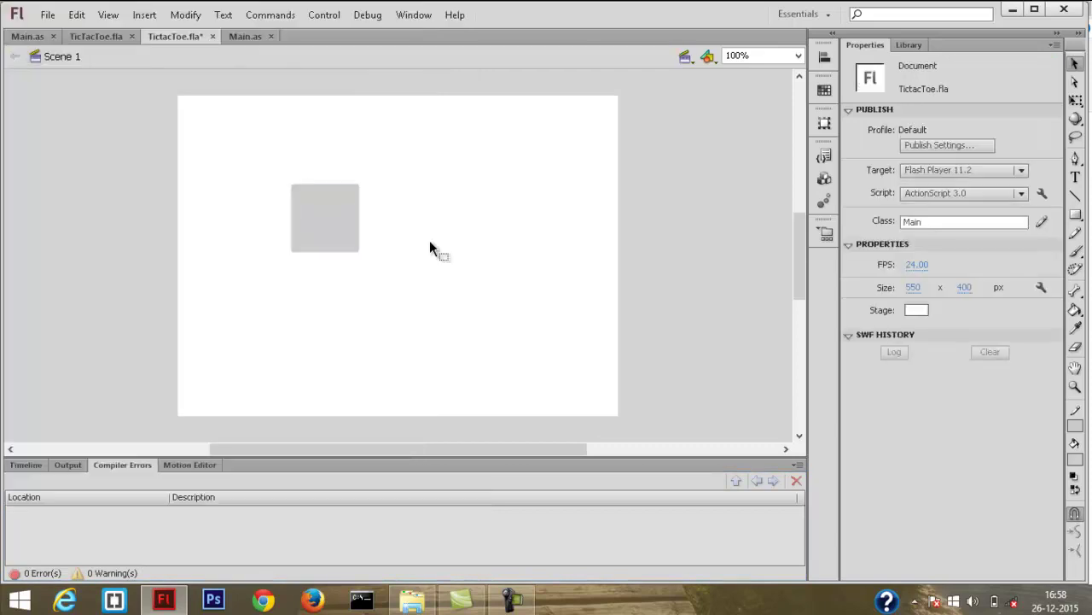
double_click(329, 226)
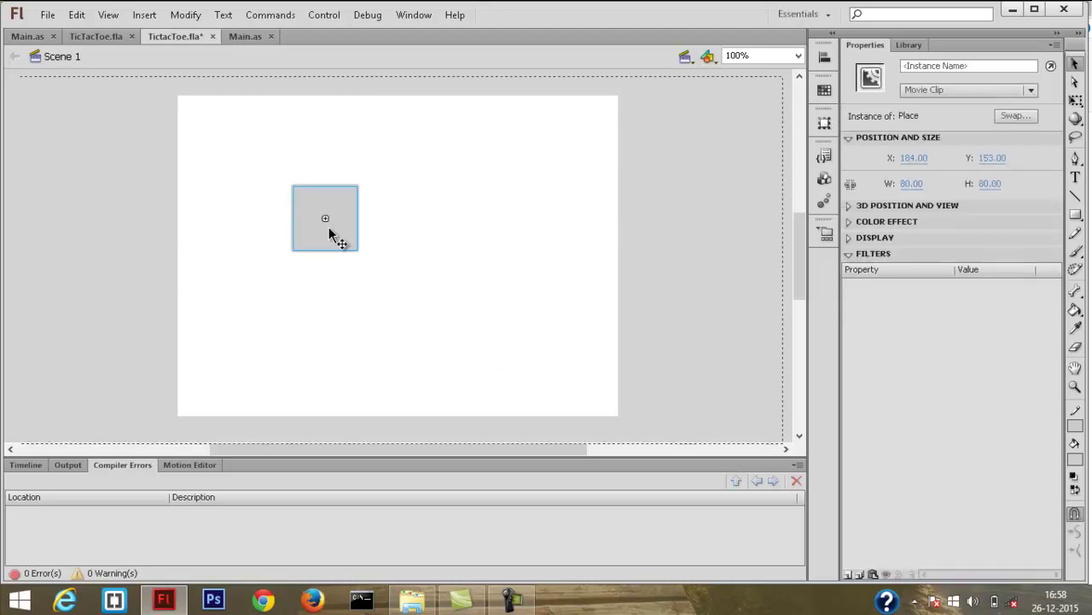
click(30, 467)
click(156, 500)
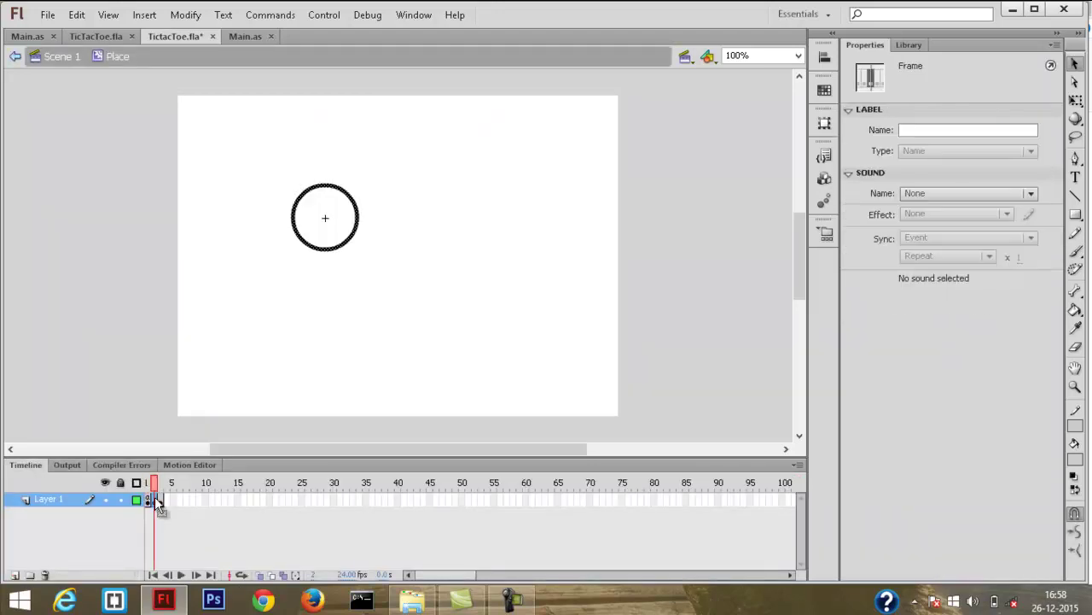
click(161, 500)
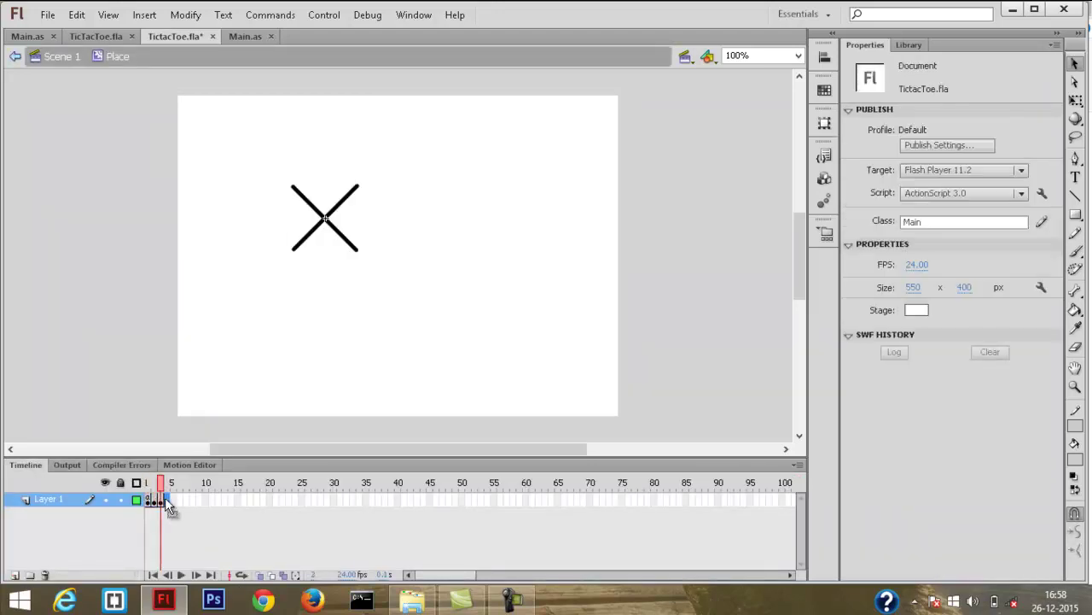
click(14, 57)
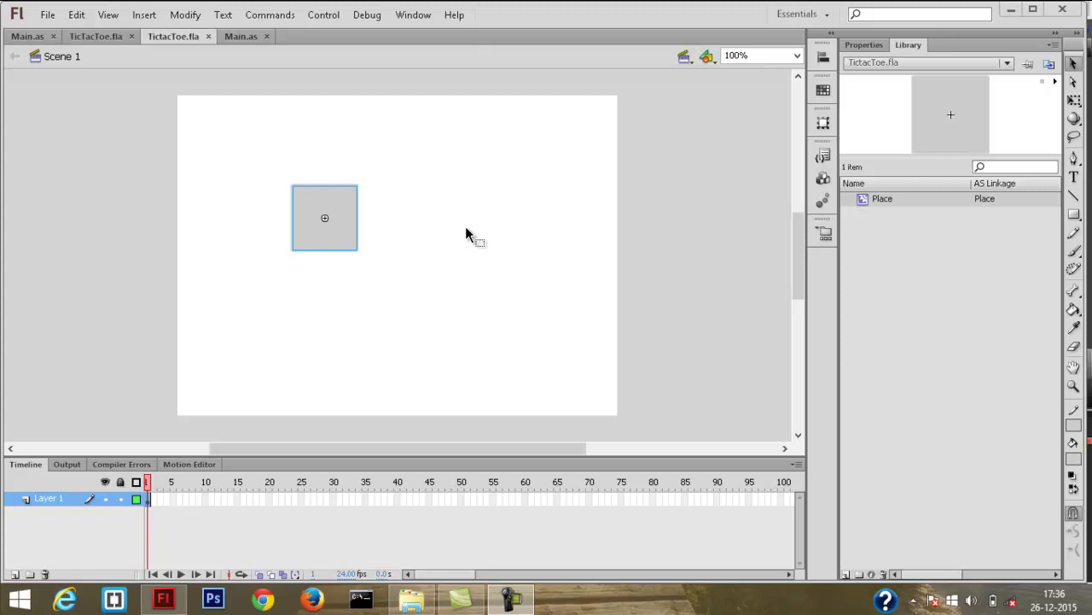
- Move the Place square up to the top-left of the stage
click(267, 147)
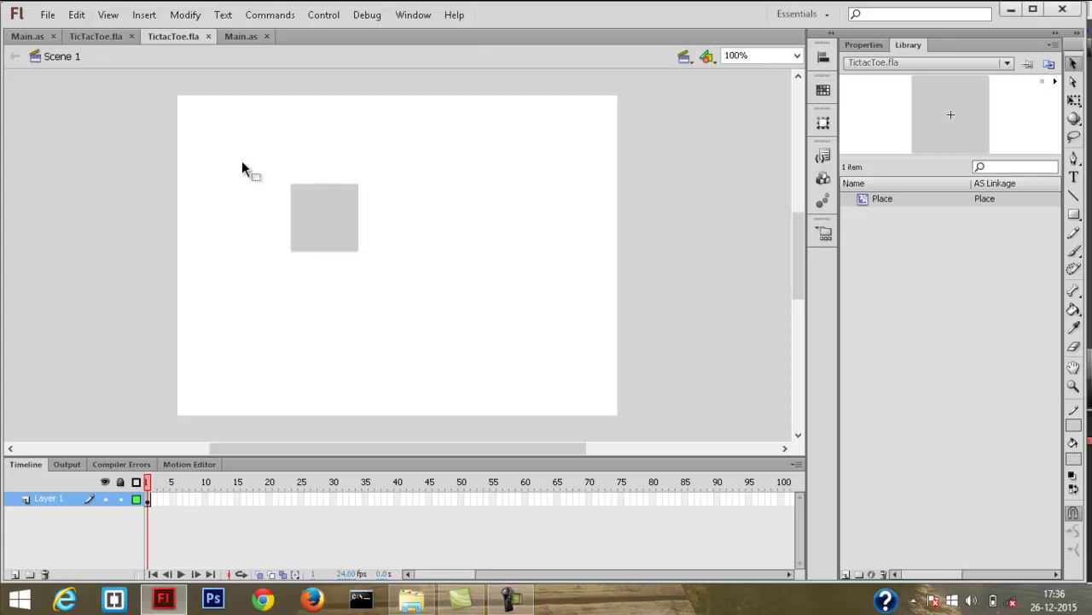
click(295, 203)
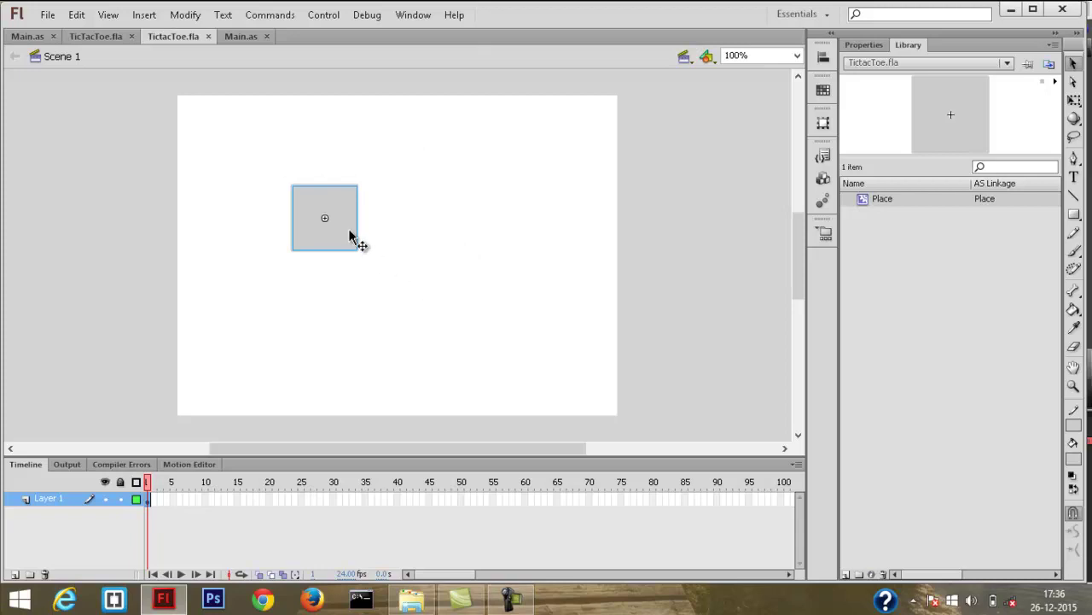
drag(340, 227, 527, 166)
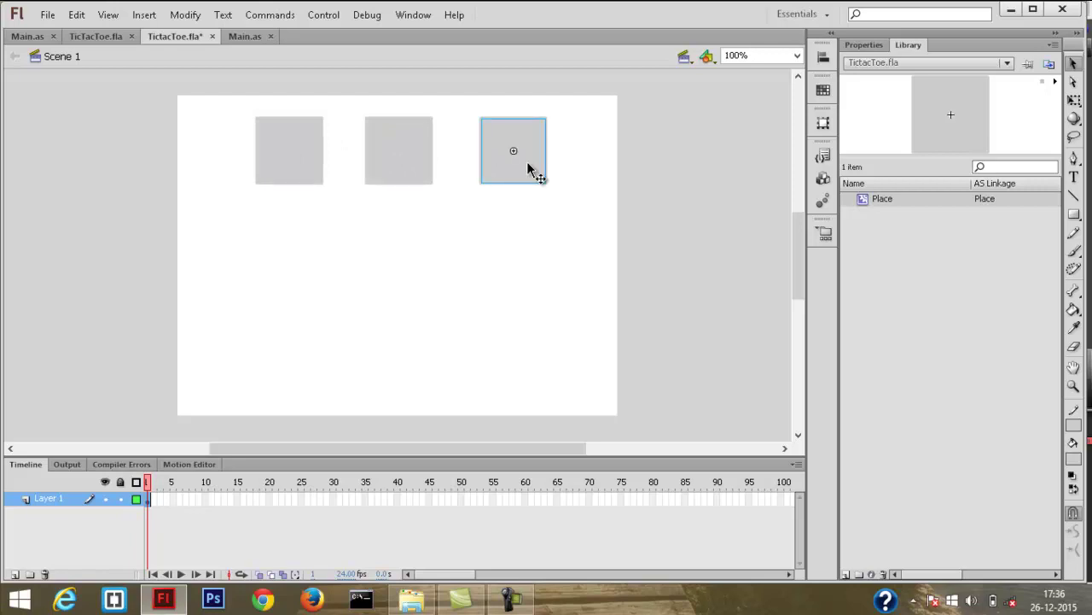
- Alt-drag copies of the squares downward to add the second and third rows of three
click(292, 157)
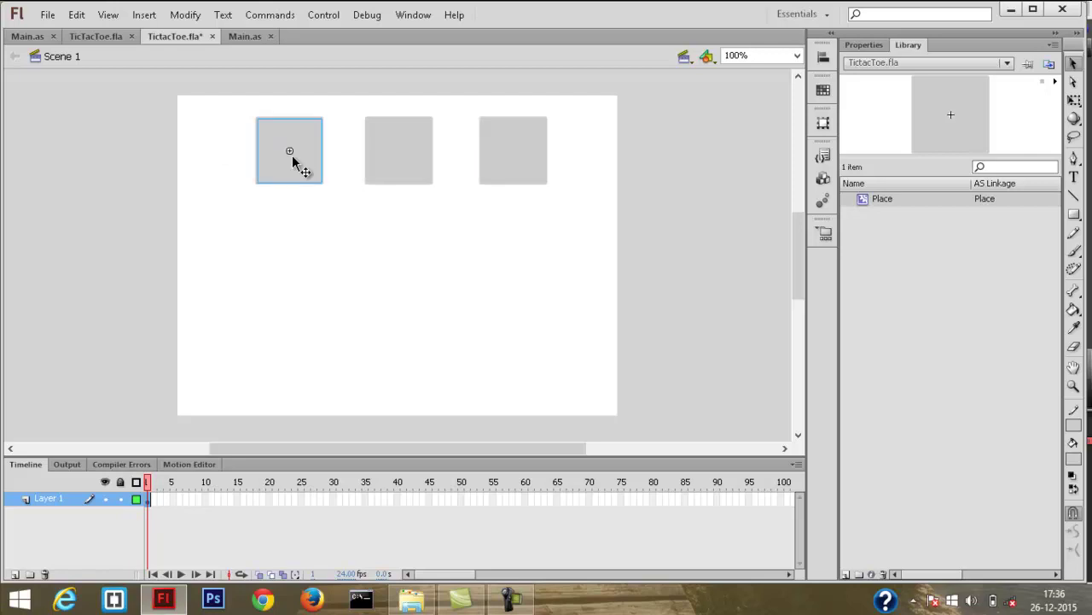
drag(292, 154, 295, 260)
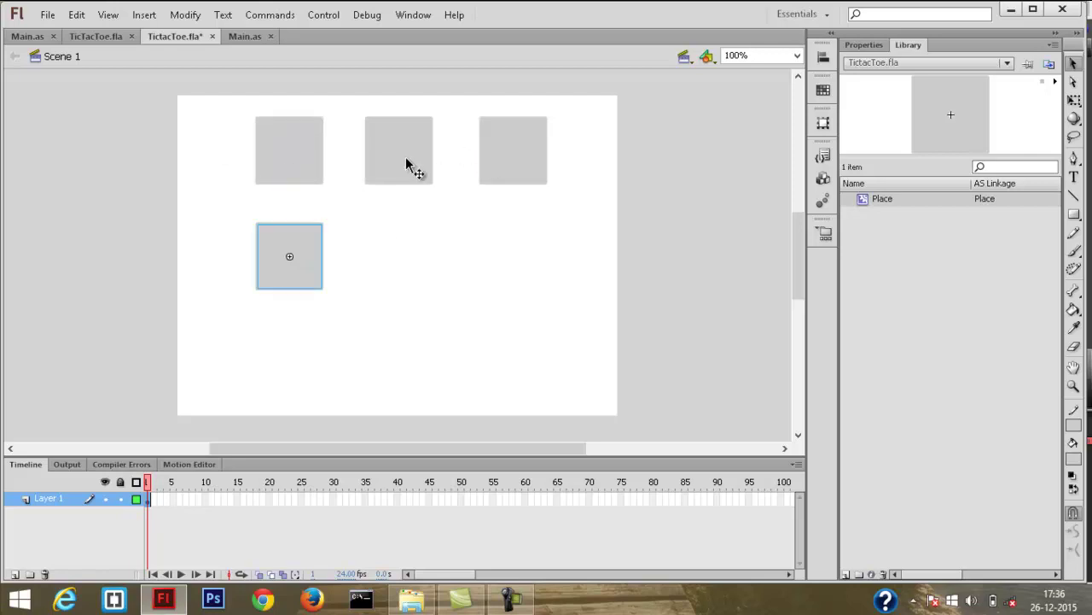
drag(406, 159, 401, 263)
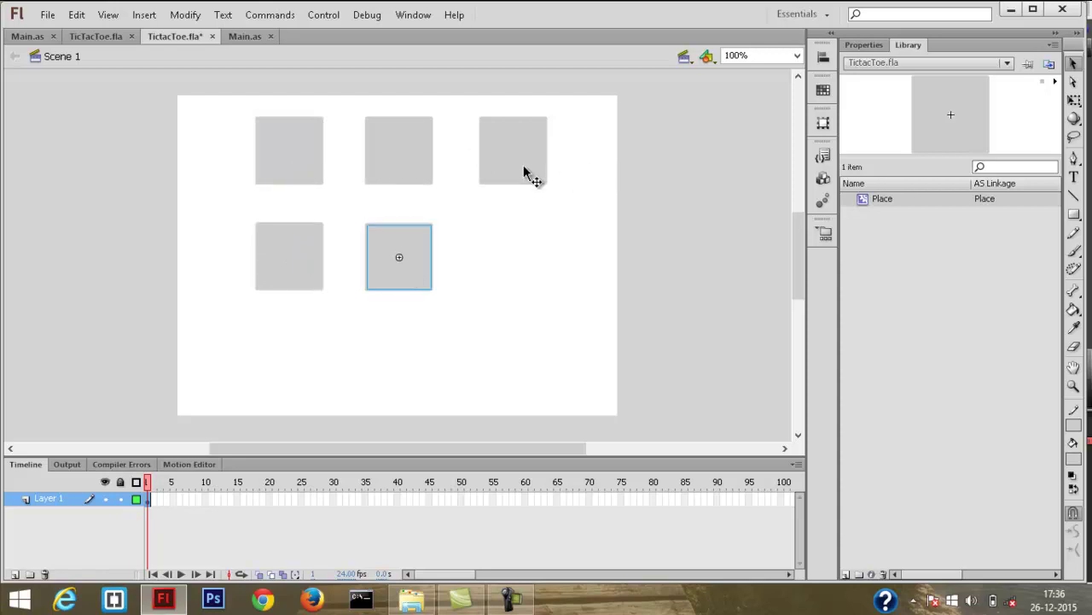
drag(524, 167, 522, 274)
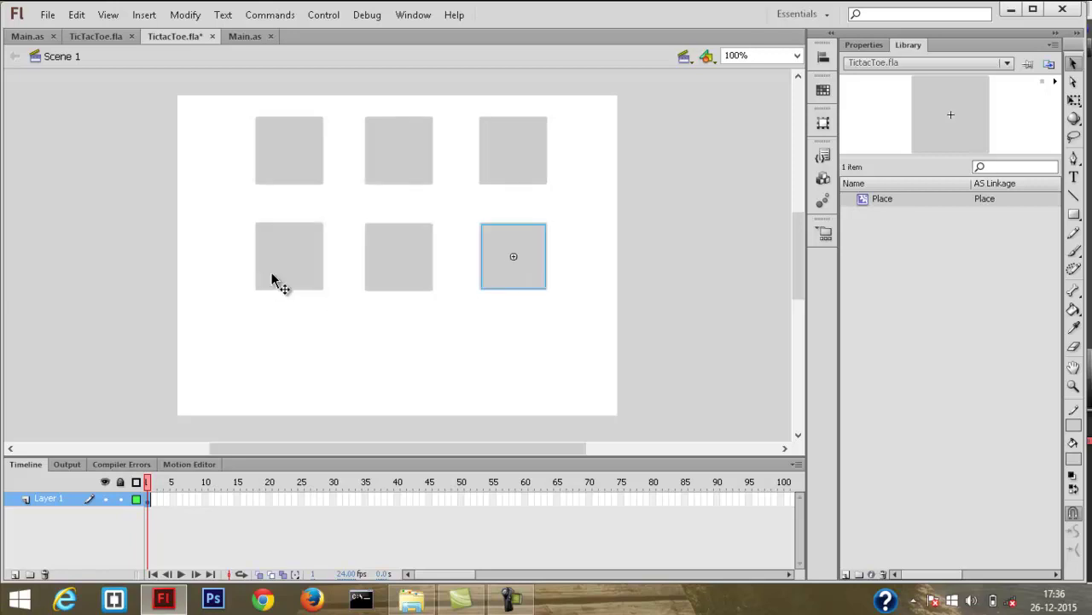
drag(286, 271, 284, 368)
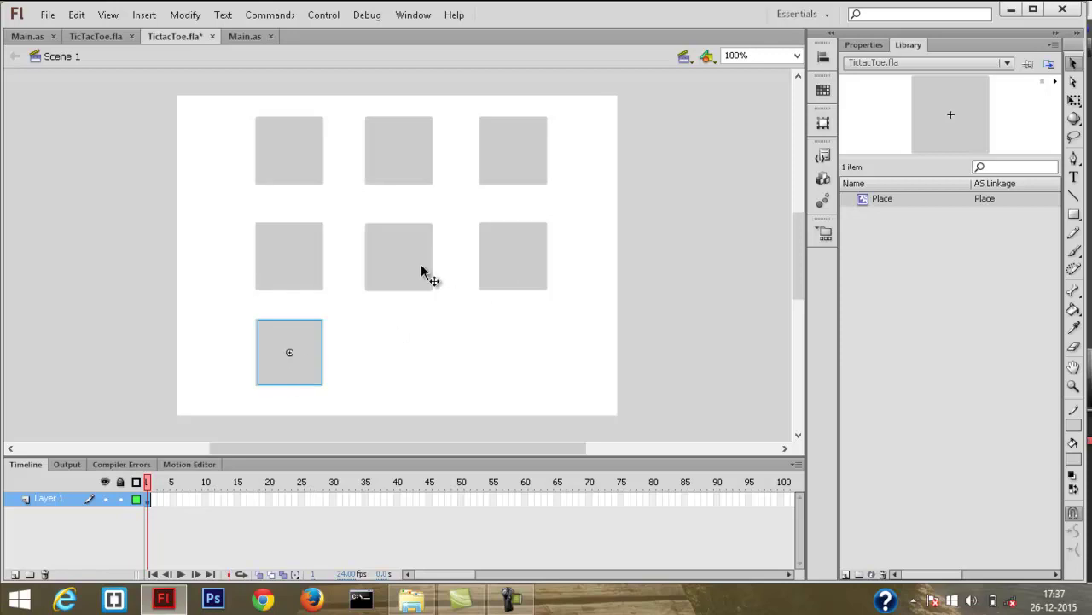
drag(416, 266, 414, 359)
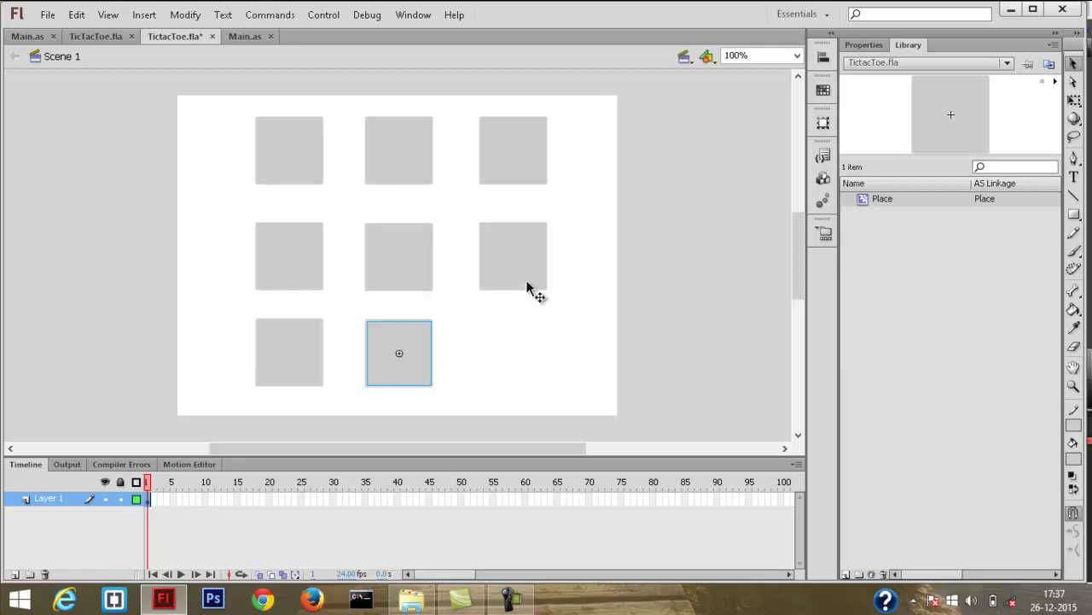
drag(530, 290, 530, 377)
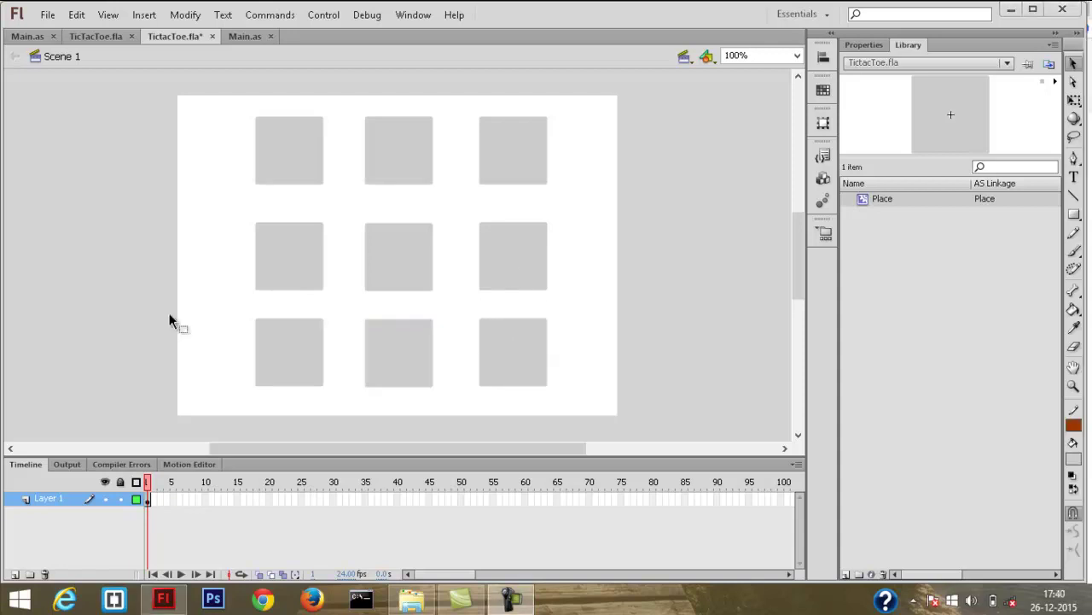
- Paste in Place the two vertical and two horizontal brown grid lines, then deselect them
right_click(196, 219)
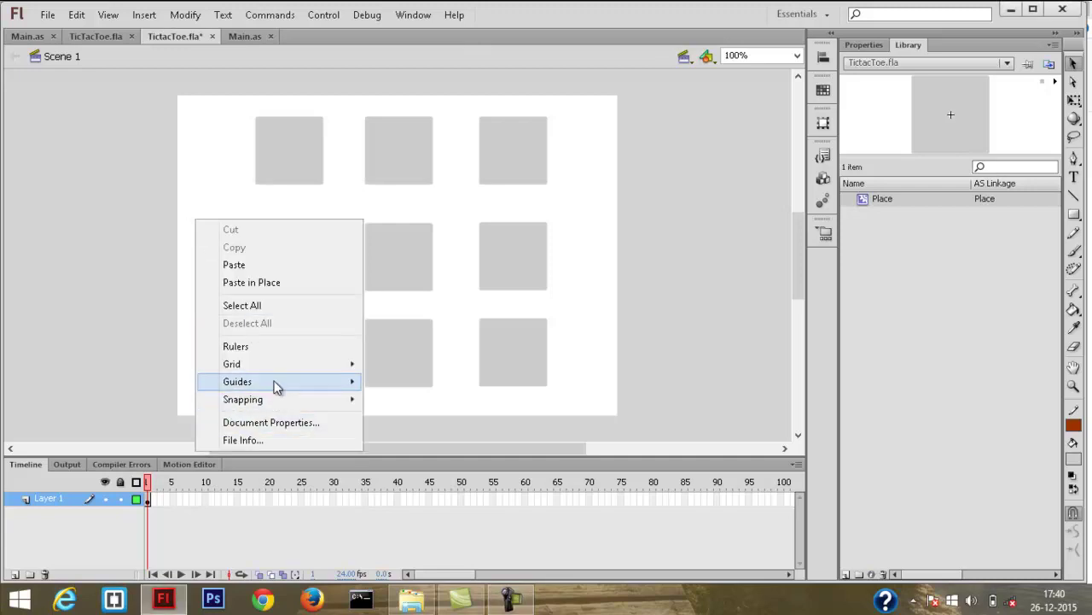
click(260, 283)
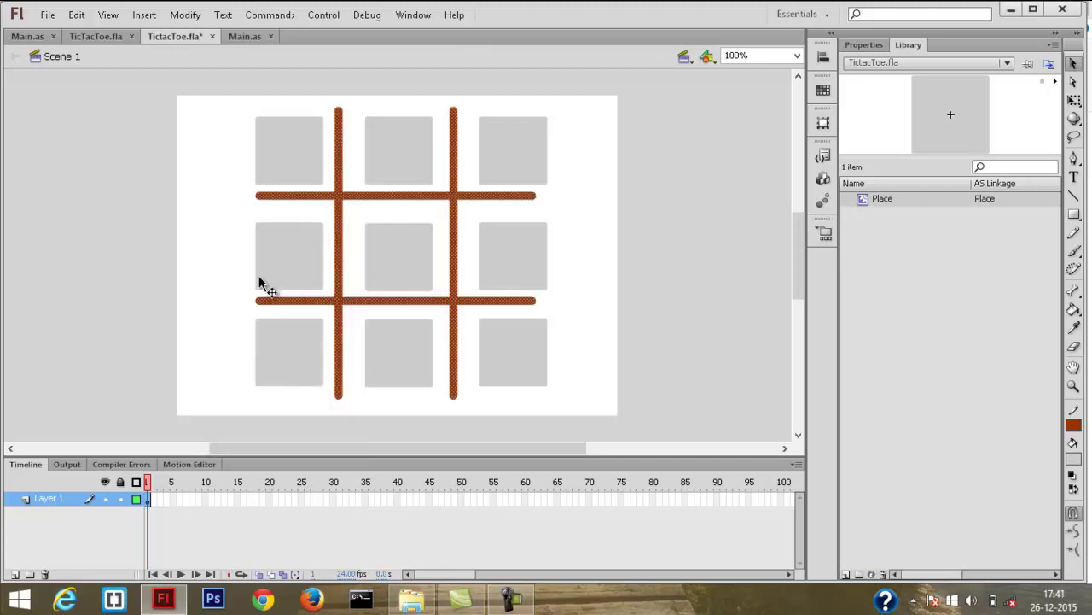
click(578, 237)
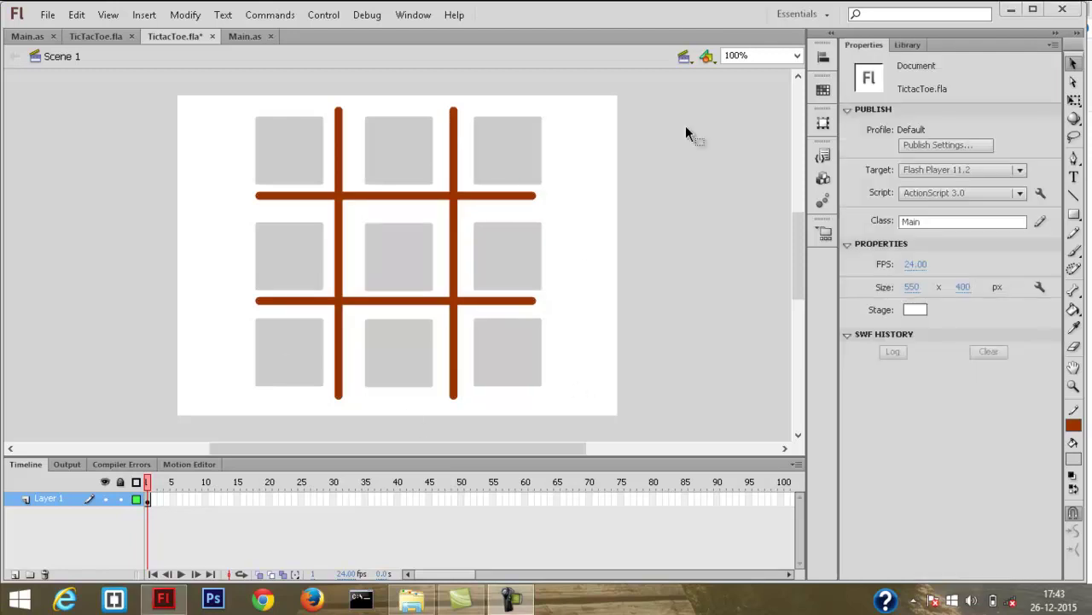
- Name the top-row squares place1, place2 and place3
click(301, 141)
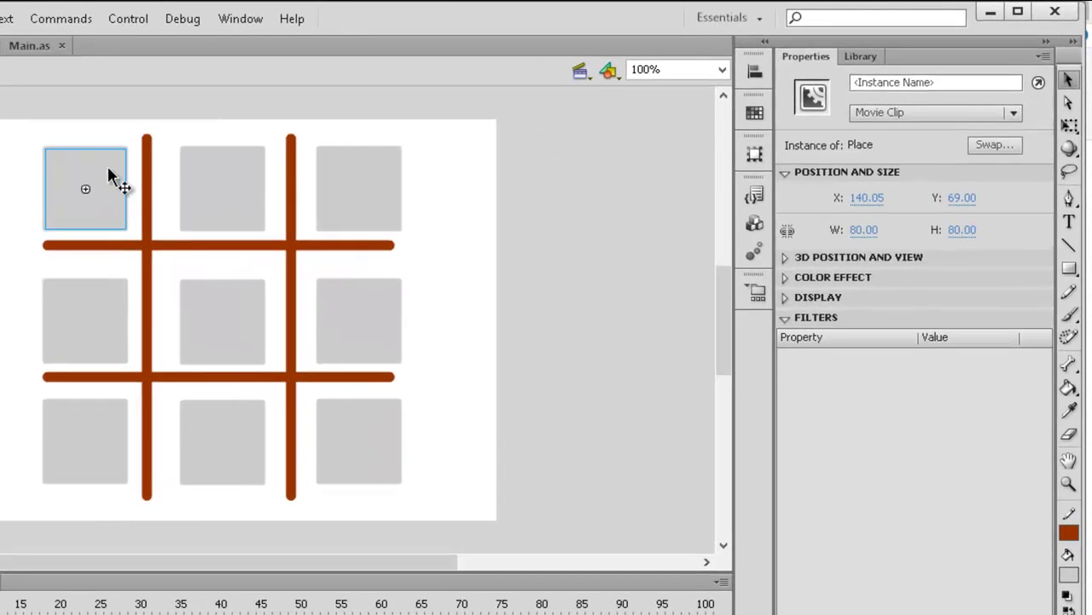
click(876, 83)
text(place1)
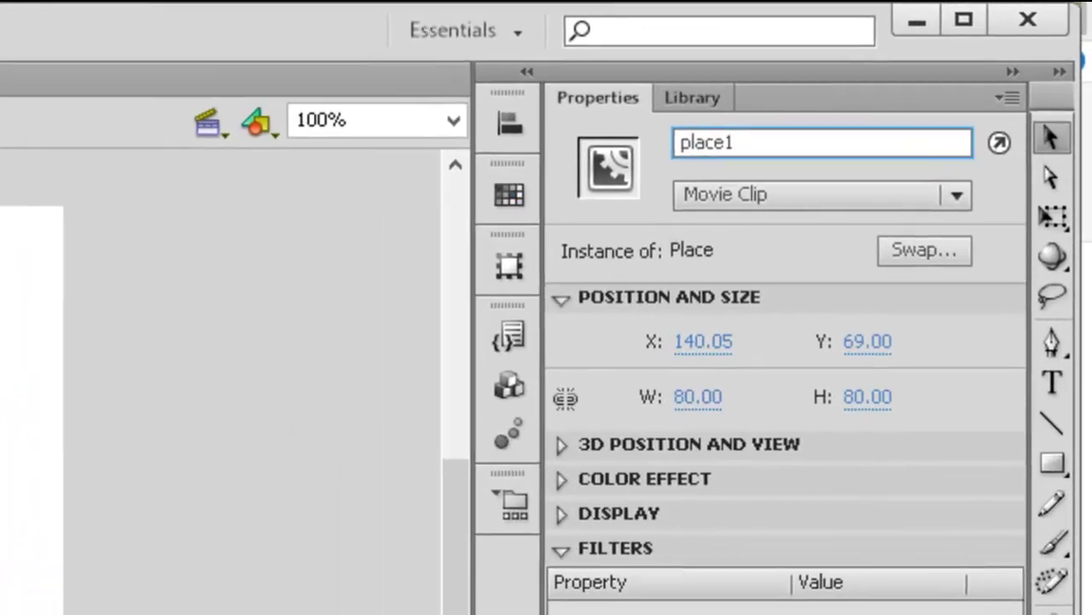
click(51, 235)
click(754, 141)
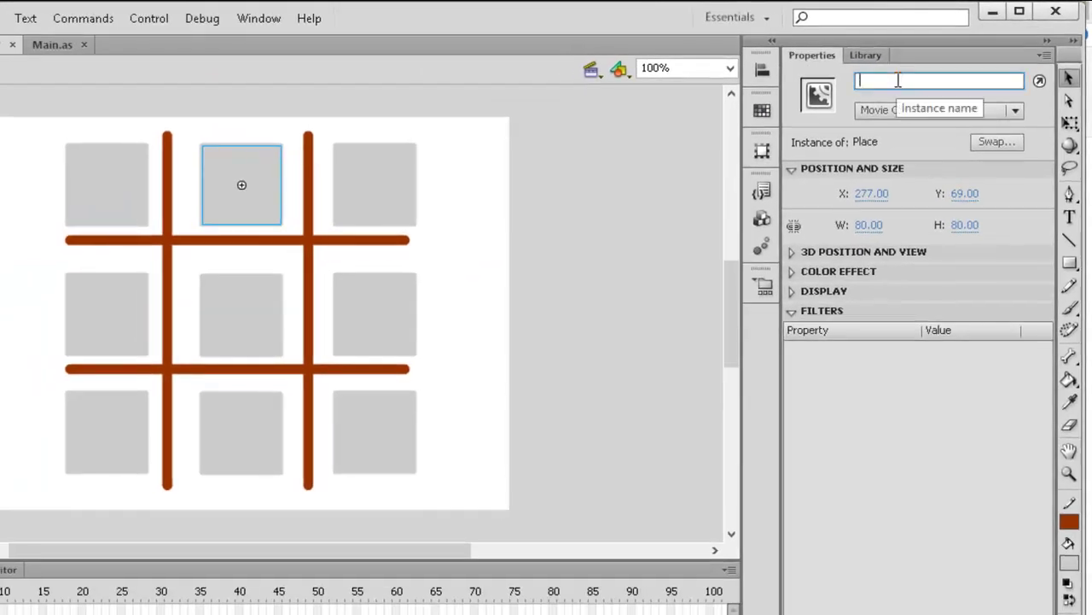
text(place2)
click(380, 187)
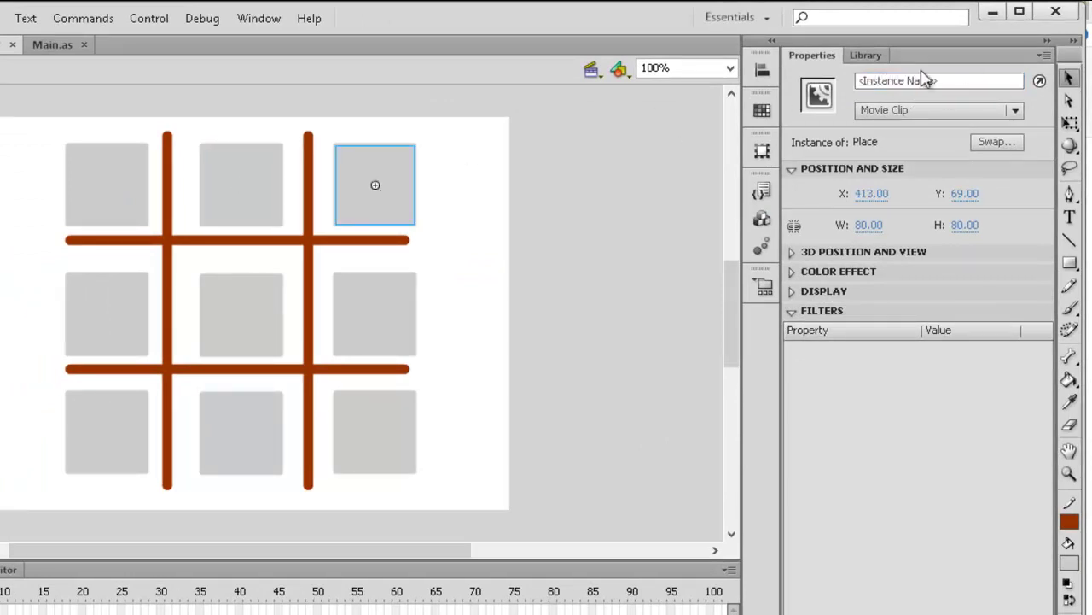
click(910, 79)
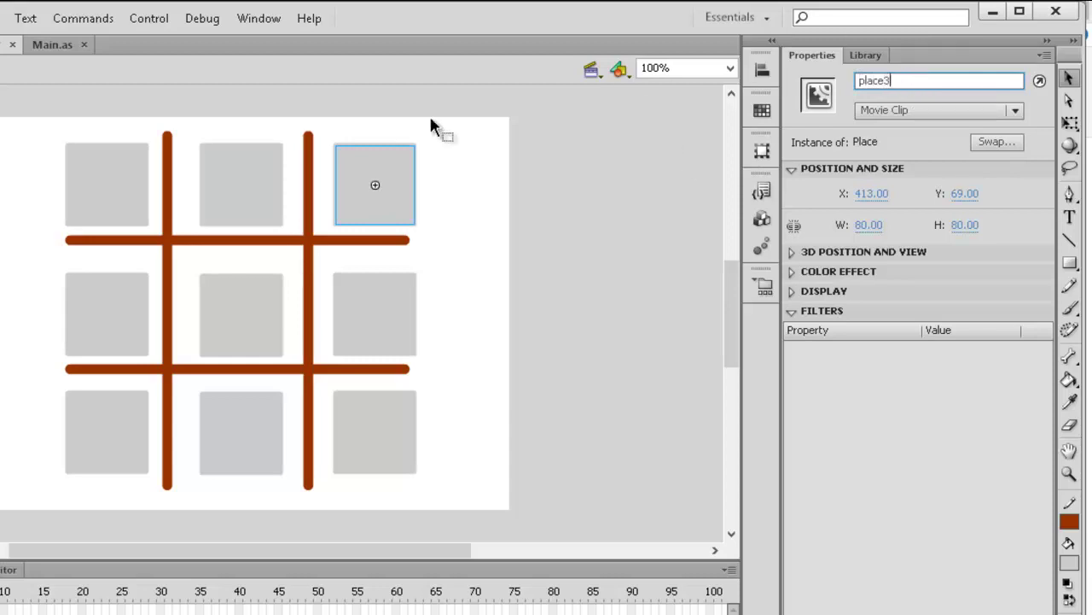
- Name the middle-row squares place4, place5 and place6
click(103, 328)
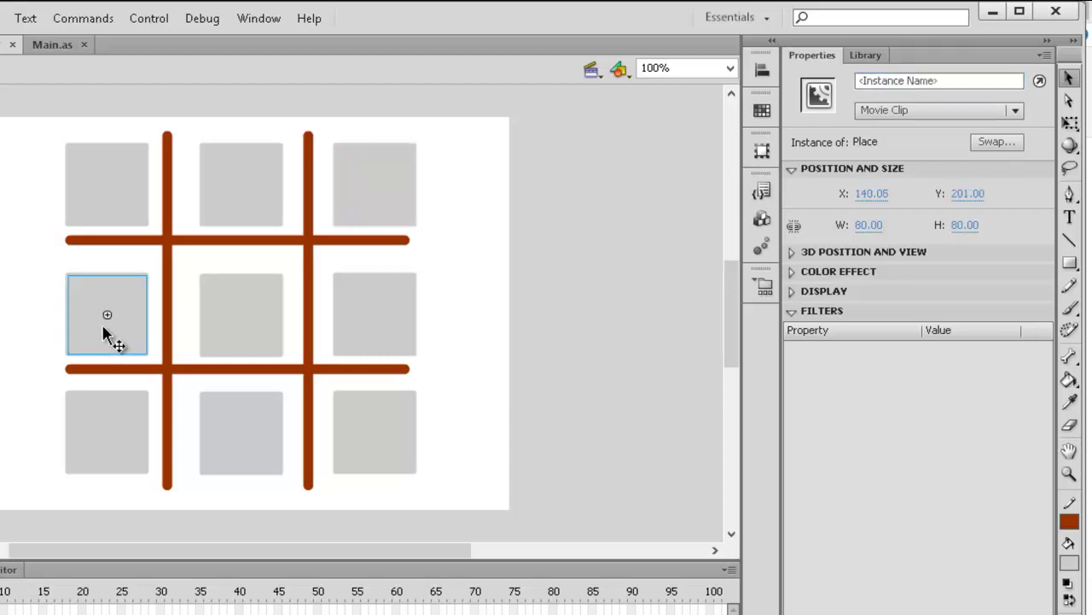
click(884, 79)
text(place_)
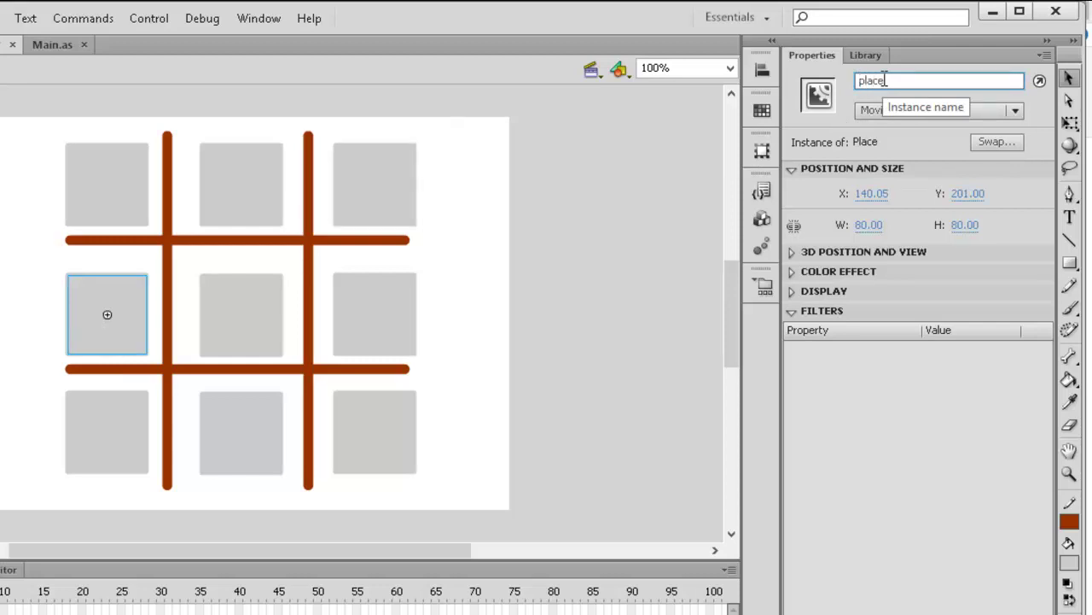
click(252, 331)
click(885, 81)
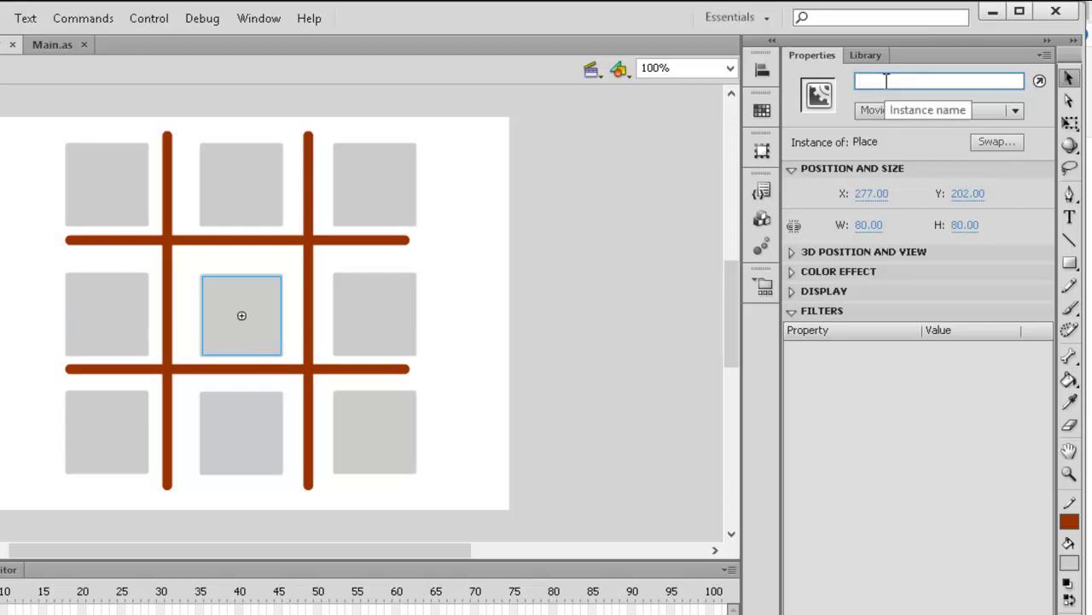
click(124, 294)
click(230, 329)
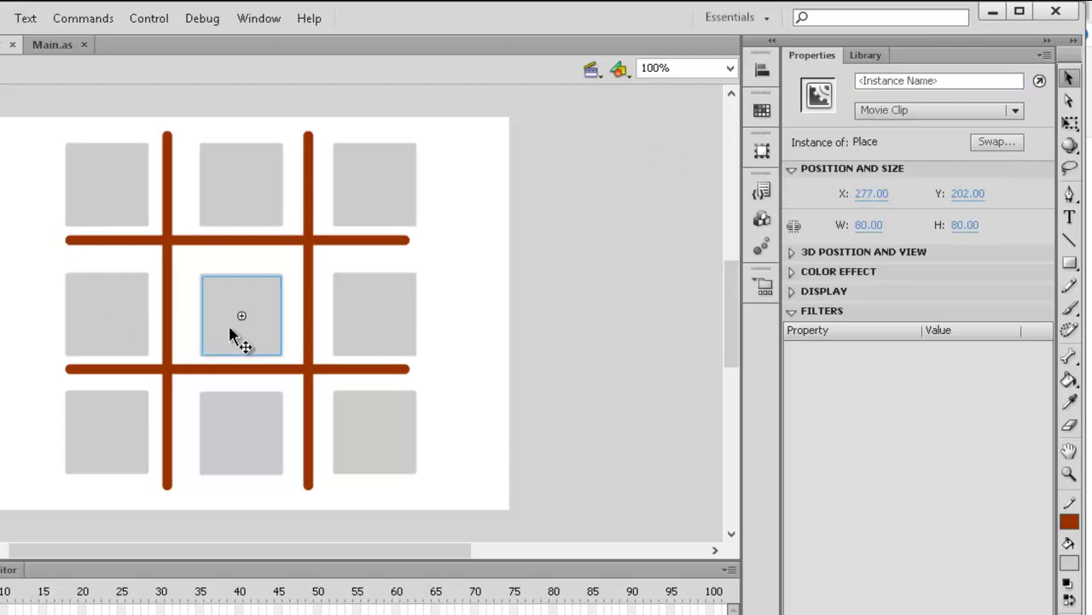
click(888, 81)
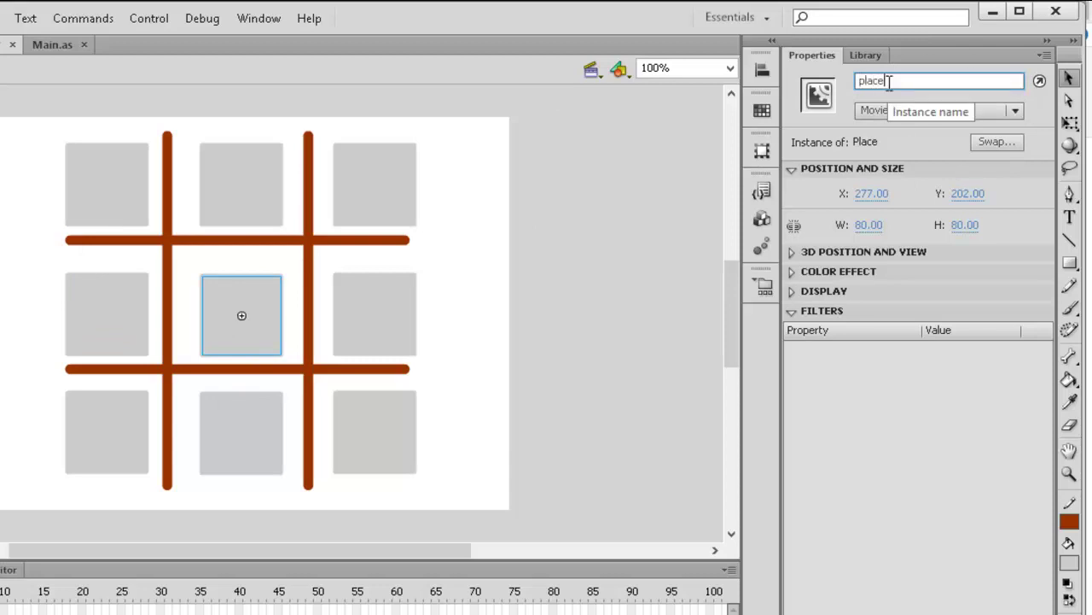
click(399, 298)
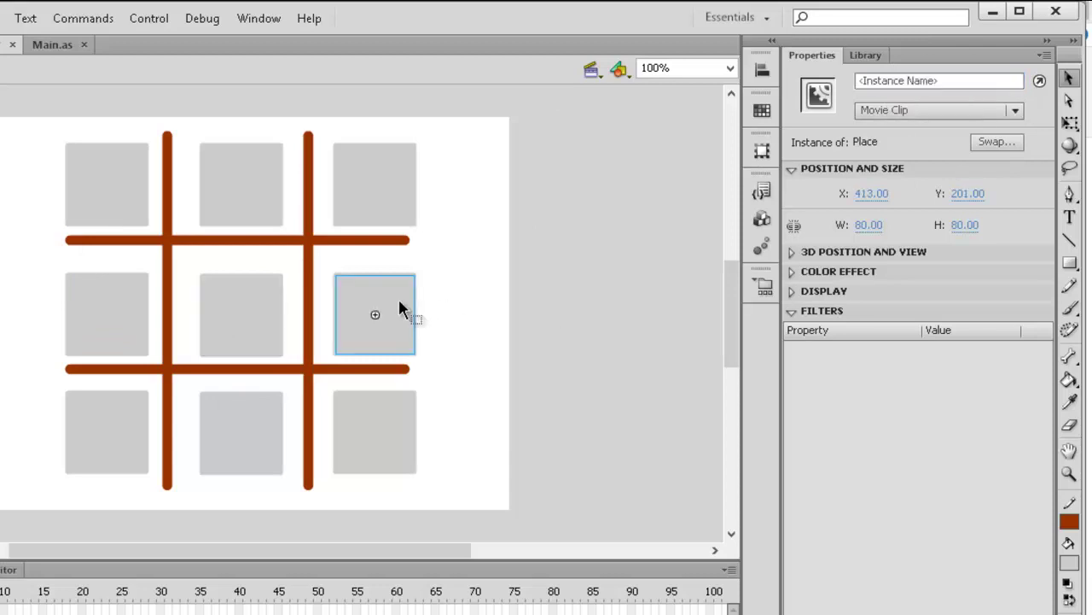
click(877, 81)
text(place6)
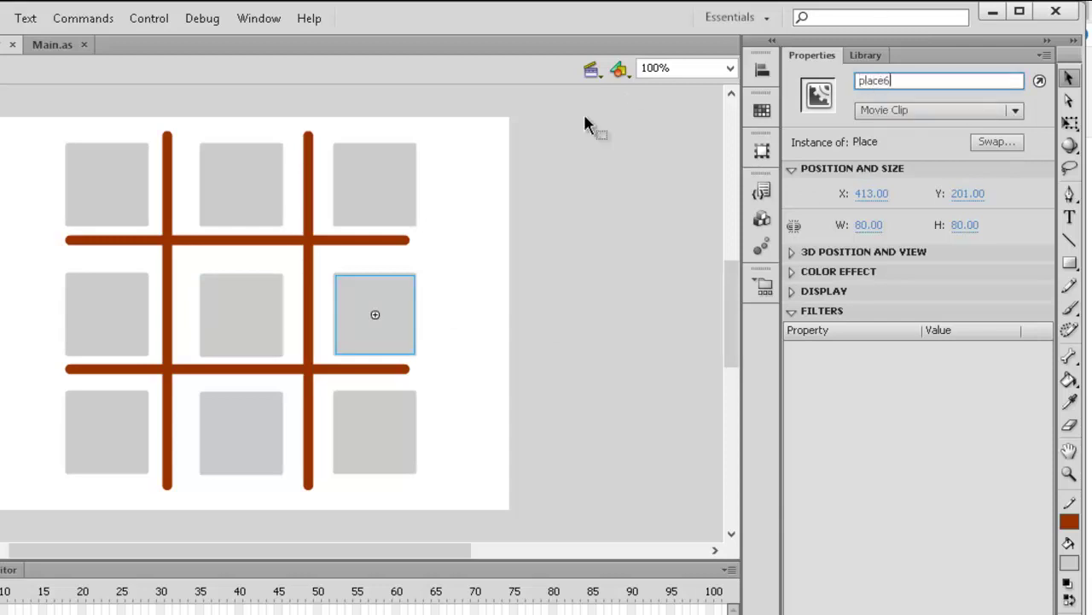
- Name the bottom-row squares place7, place8 and place9, then deselect
click(130, 431)
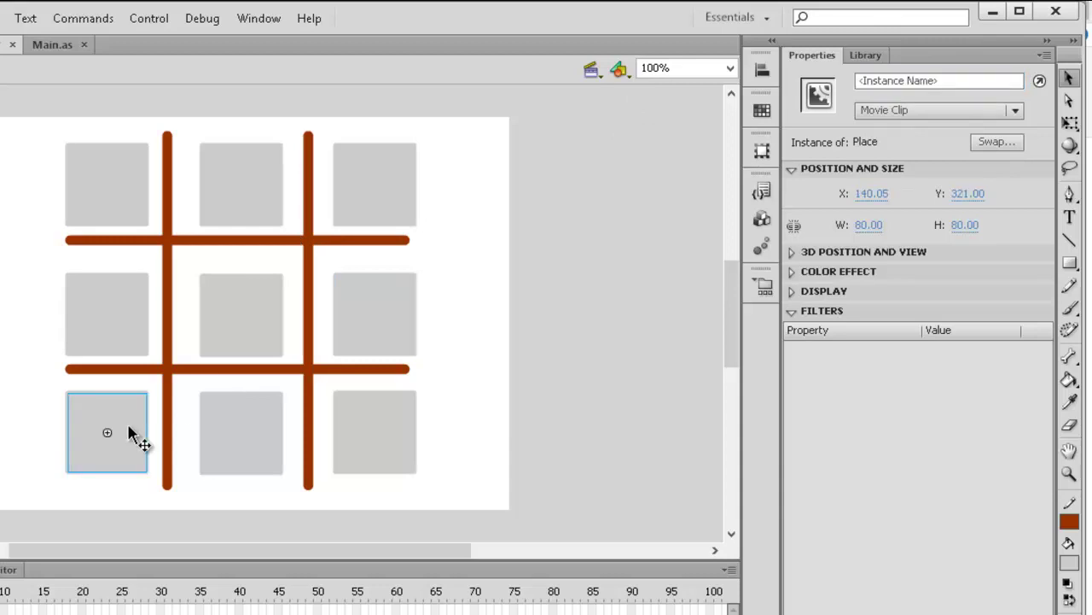
click(903, 78)
text(place7)
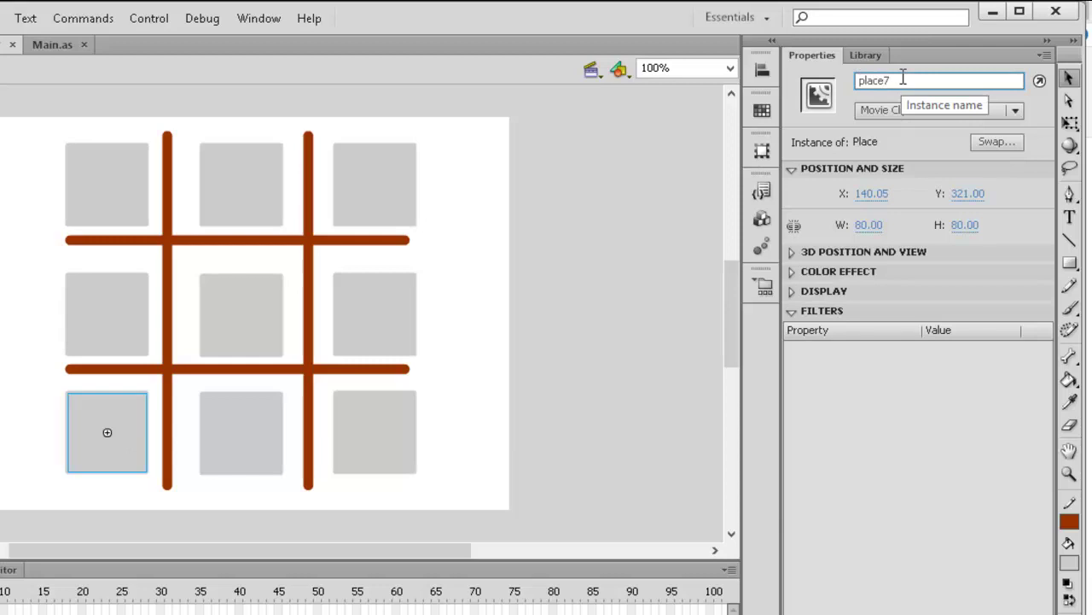
click(244, 429)
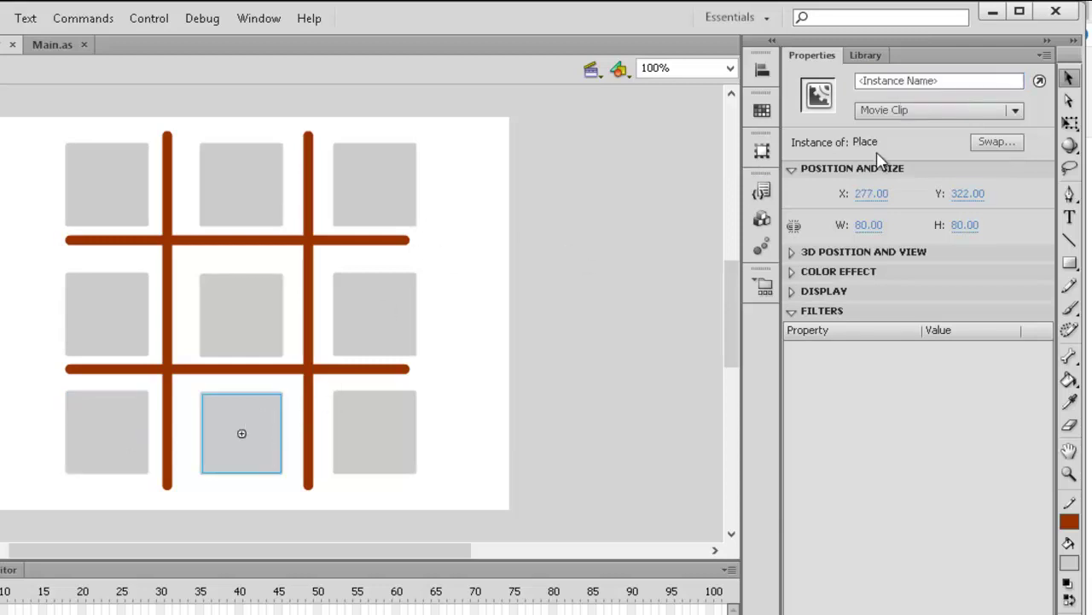
click(869, 80)
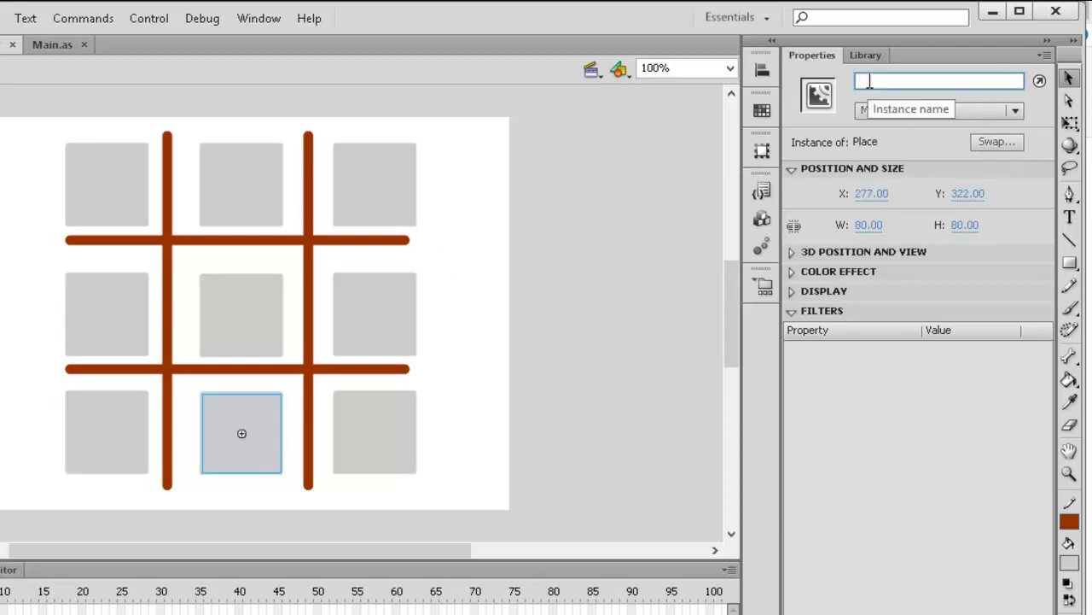
text(place8)
click(398, 453)
click(888, 82)
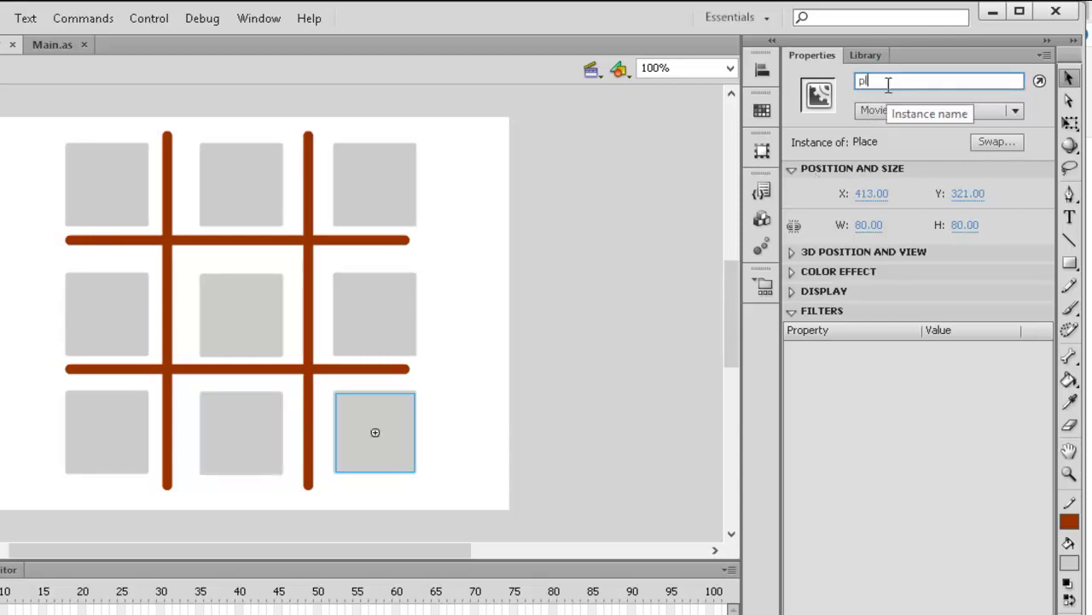
text(ace9)
click(457, 398)
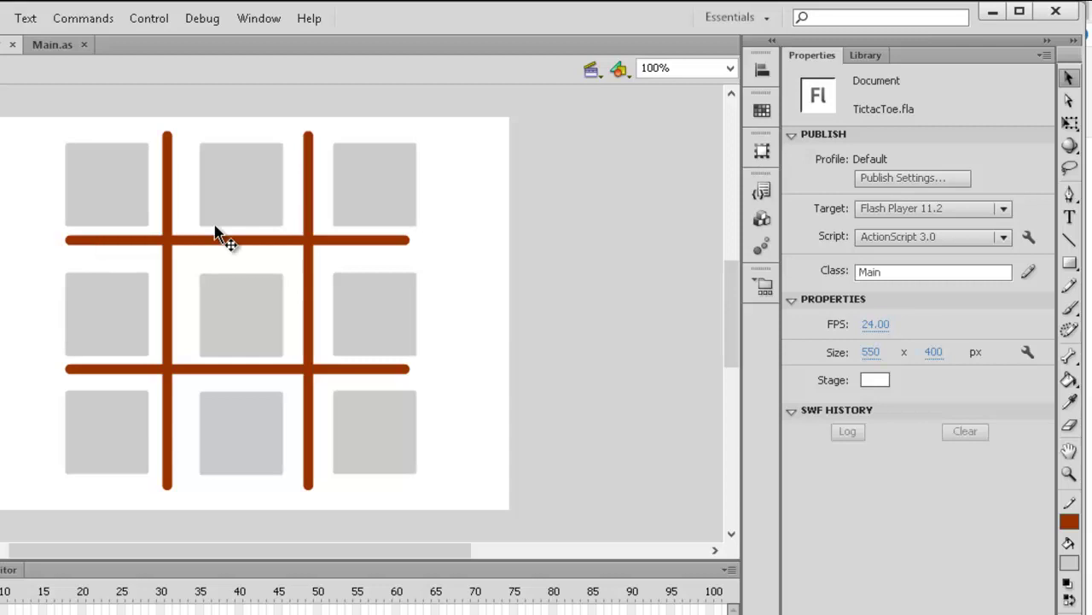
- Marquee-select all squares and brown lines and shift the board left to X 23.05
click(102, 219)
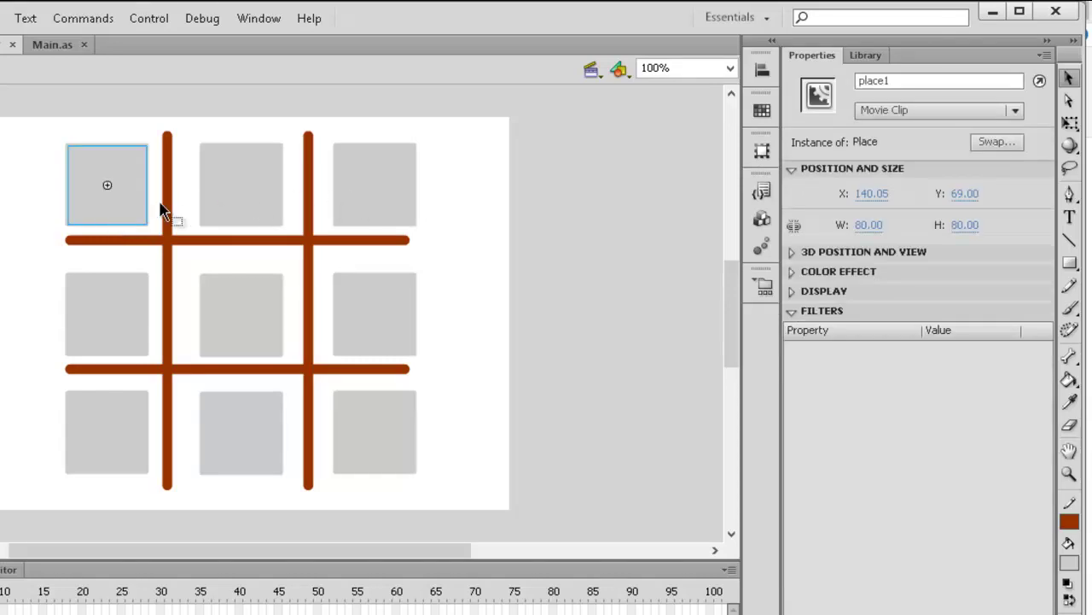
drag(2, 114, 500, 512)
drag(399, 459, 323, 458)
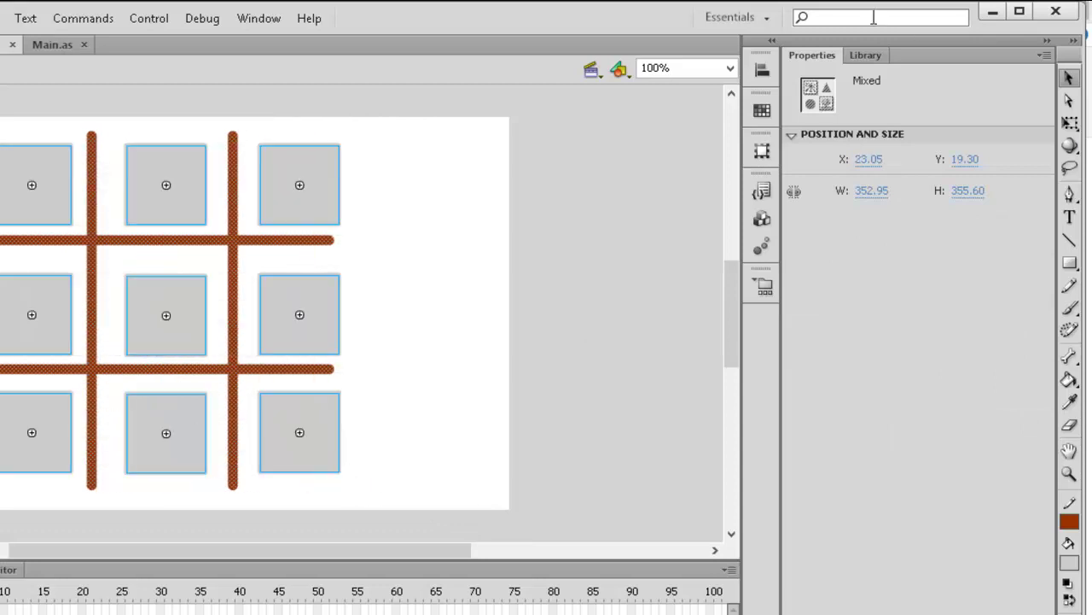
click(866, 56)
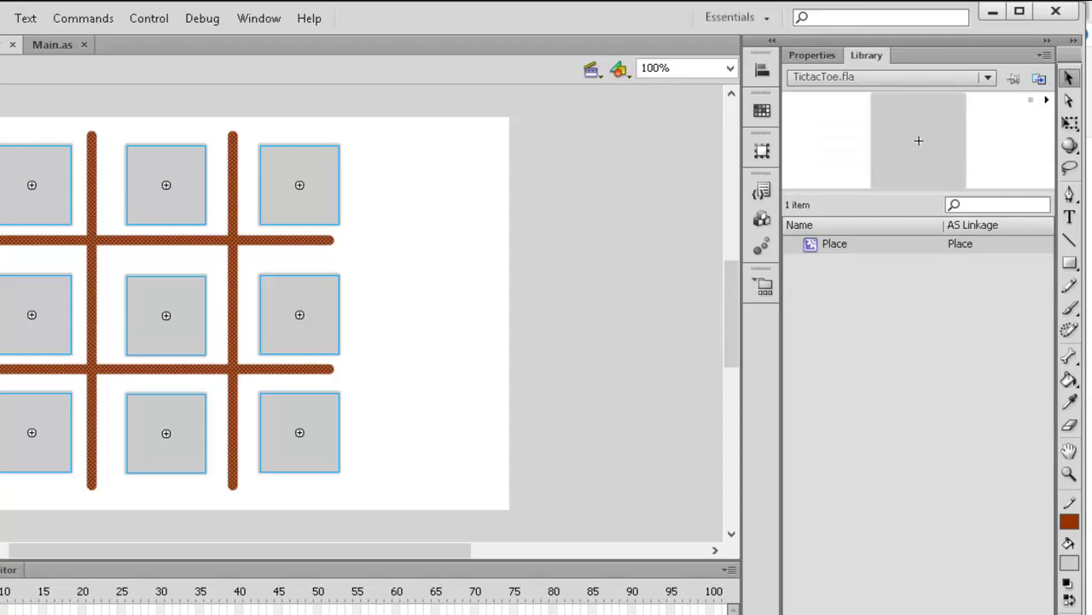
click(1069, 219)
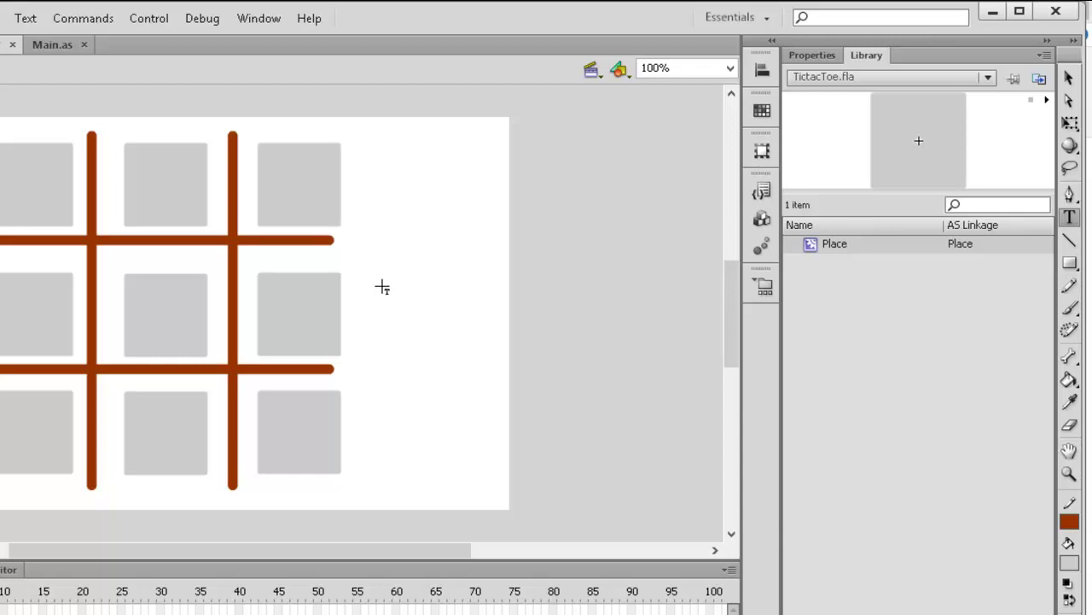
- Draw a Dynamic Text box right of the board with 24 pt Times New Roman text
drag(366, 238, 503, 364)
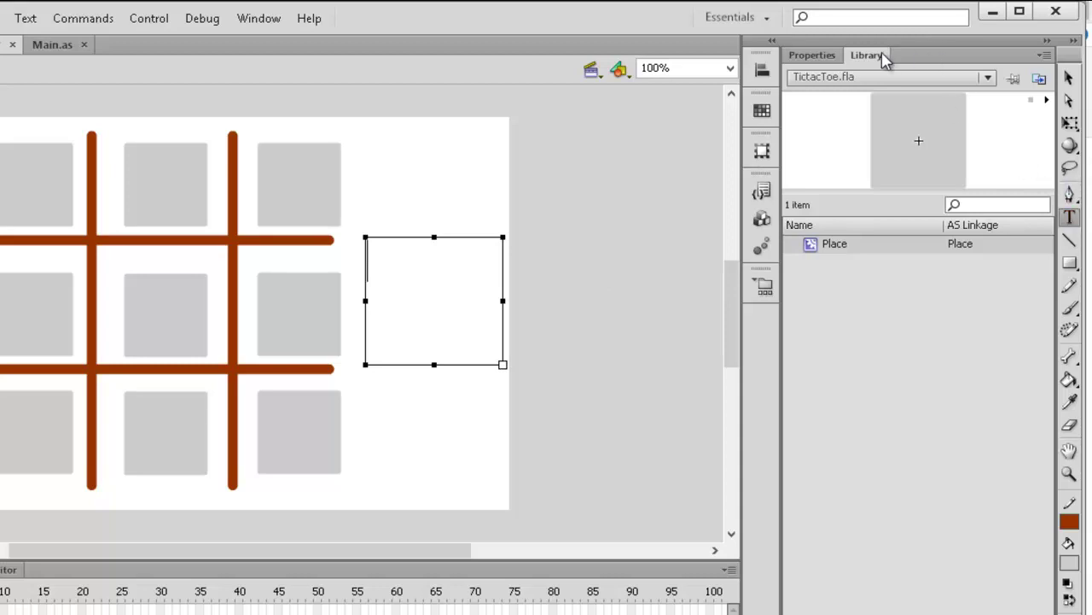
click(814, 56)
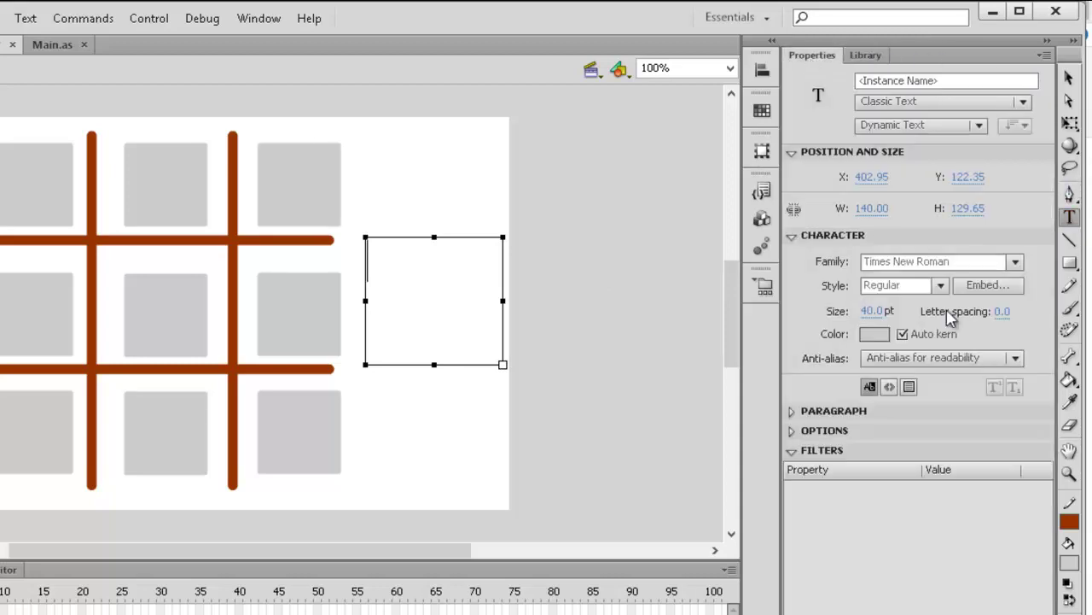
click(871, 312)
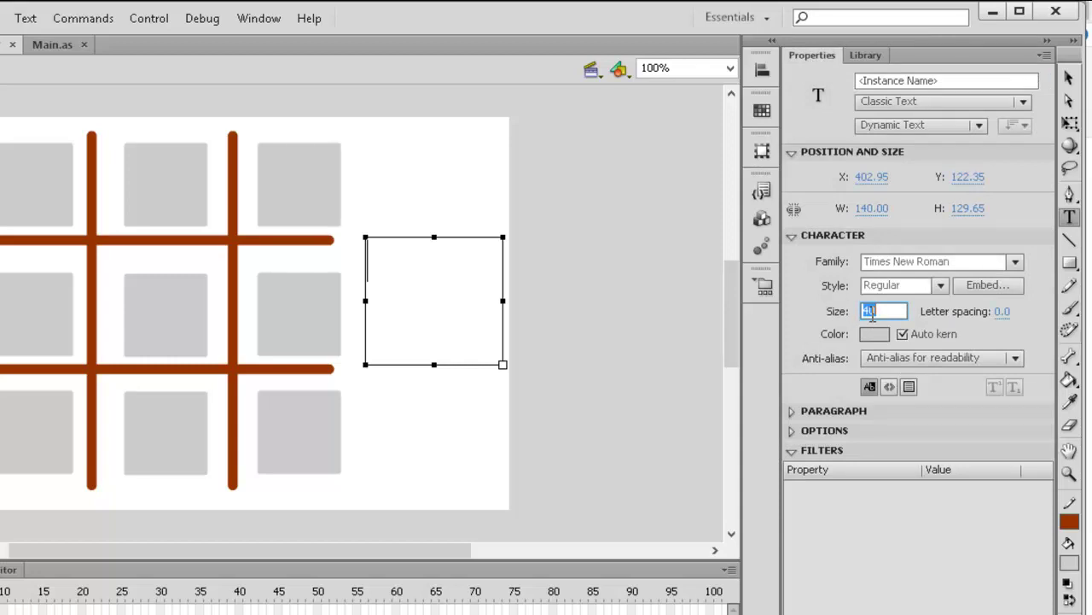
text(25)
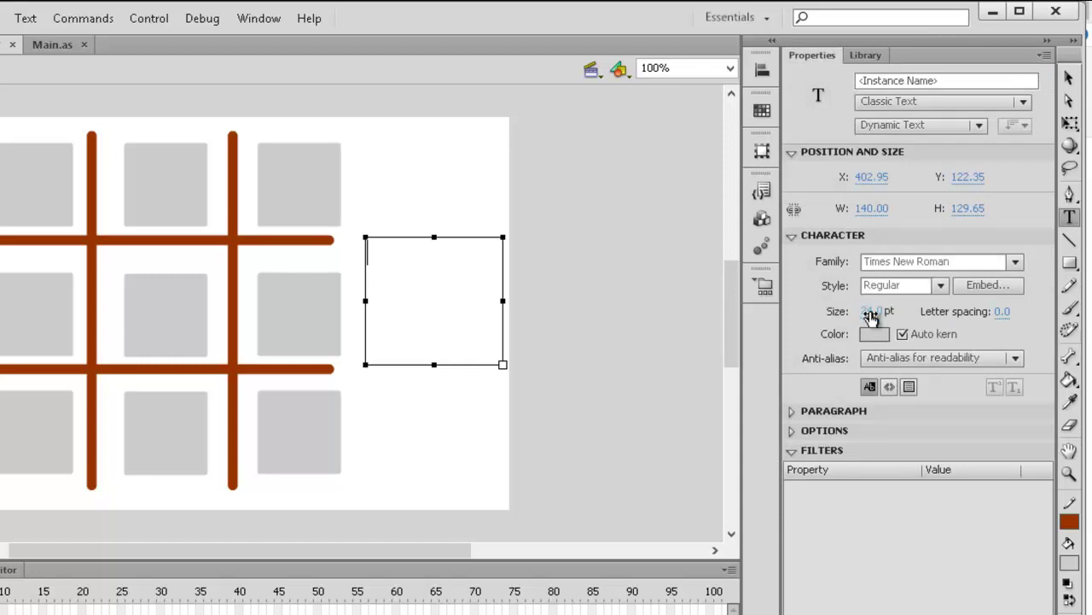
key(Return)
key(Escape)
click(425, 309)
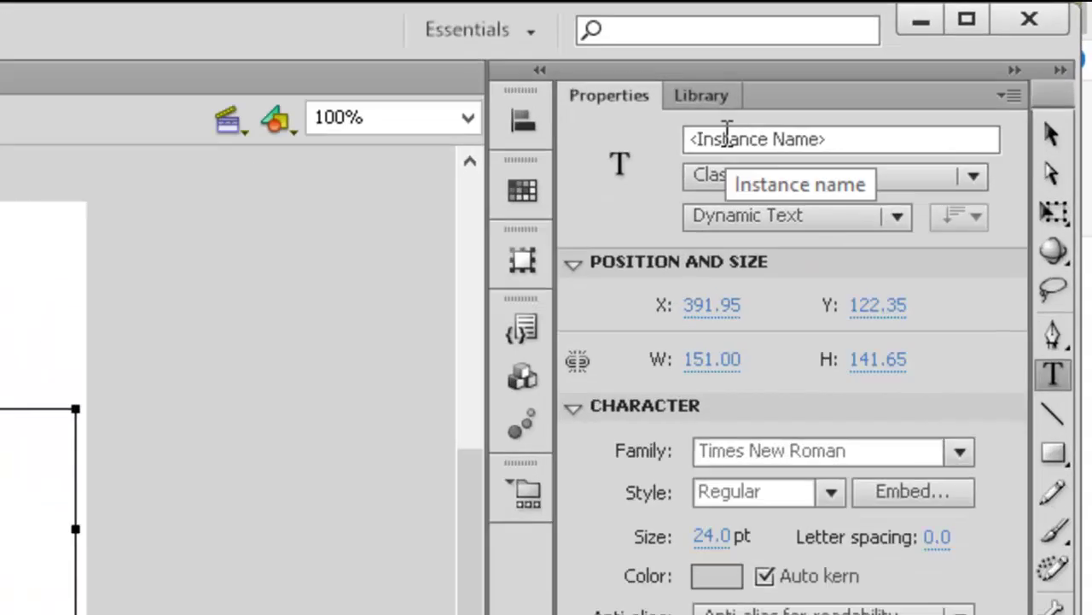
- Give the dynamic text field the instance name statusTxt
click(880, 80)
text(s)
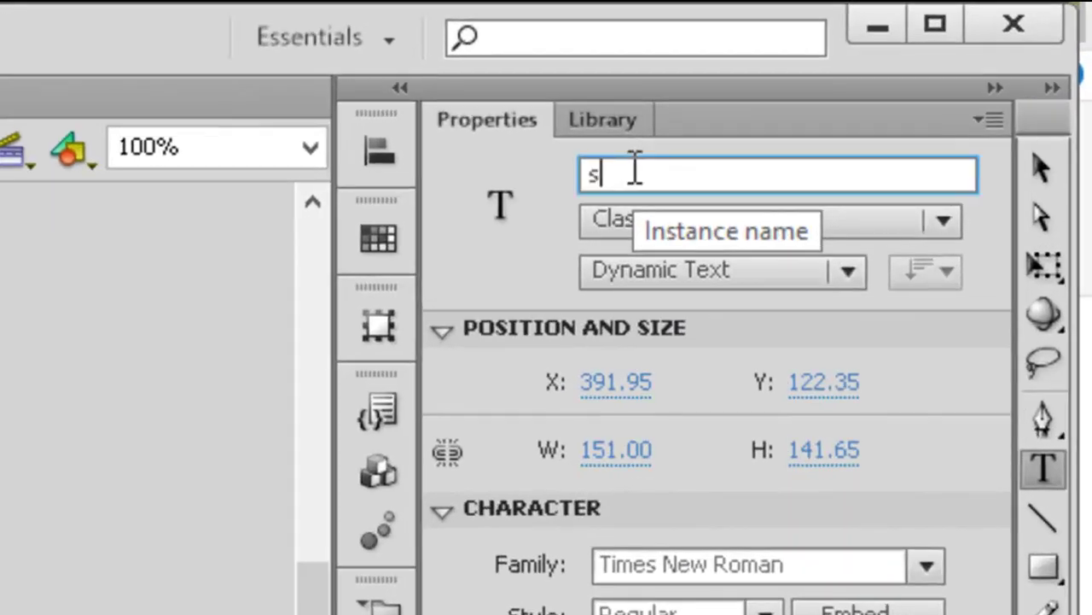
text(tatusTxt)
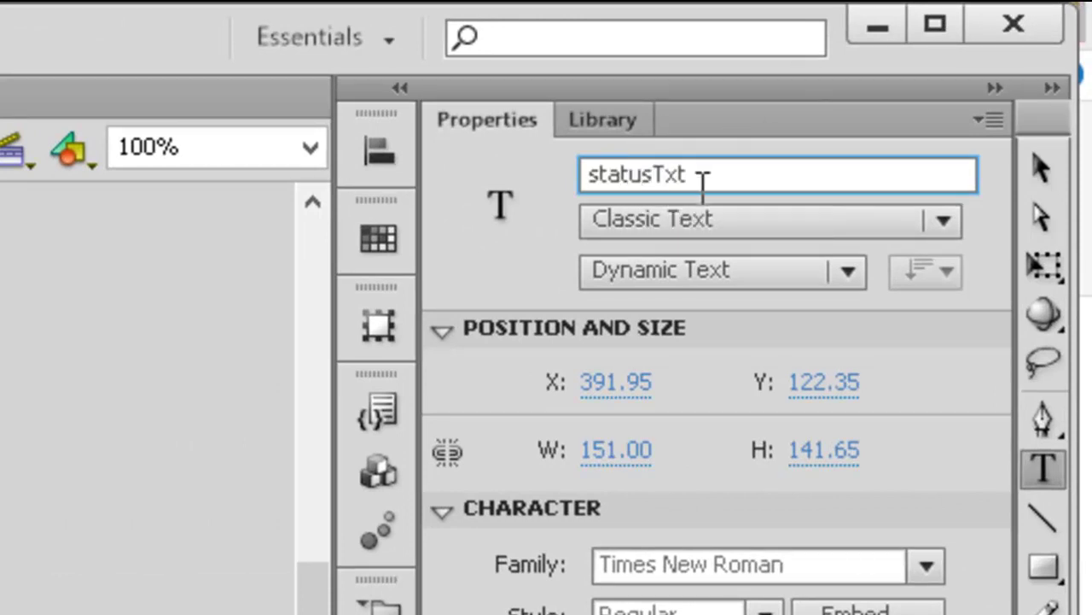